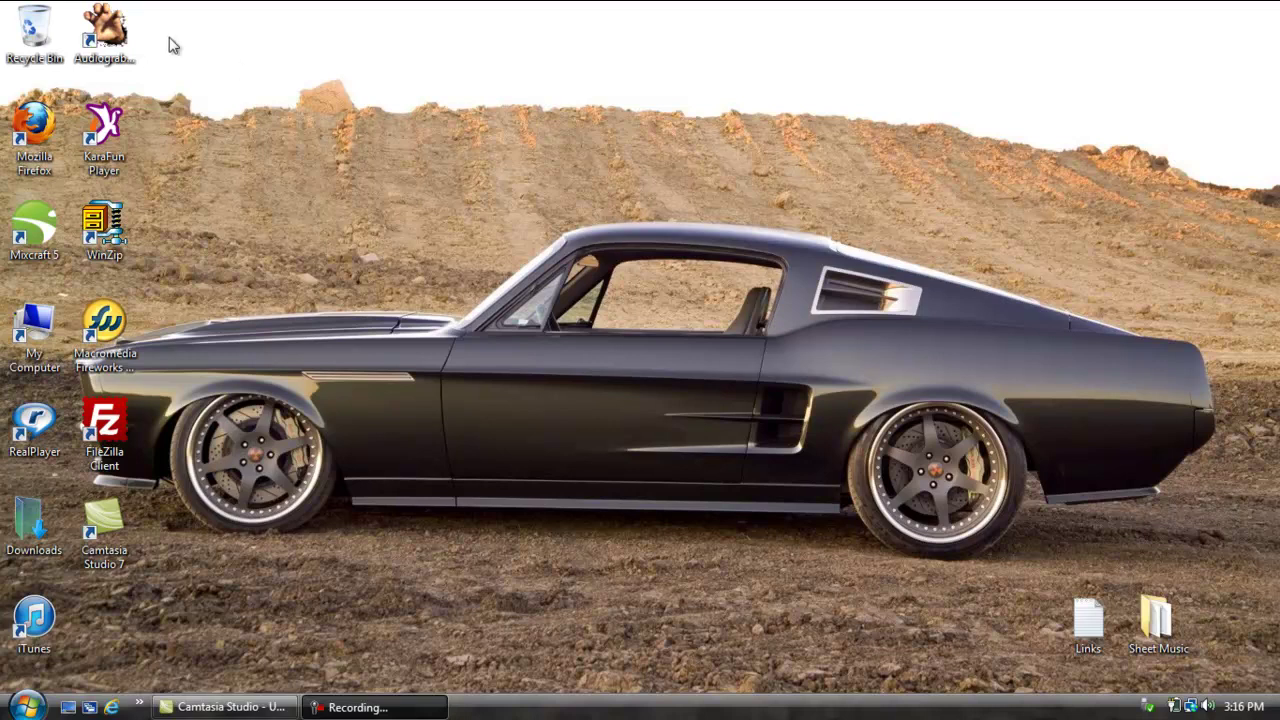
Launch Audiograbber, dismiss the tip, and fetch the 16 karaoke track names from freedb
{"action": "double_click", "coordinate": [90, 38]}
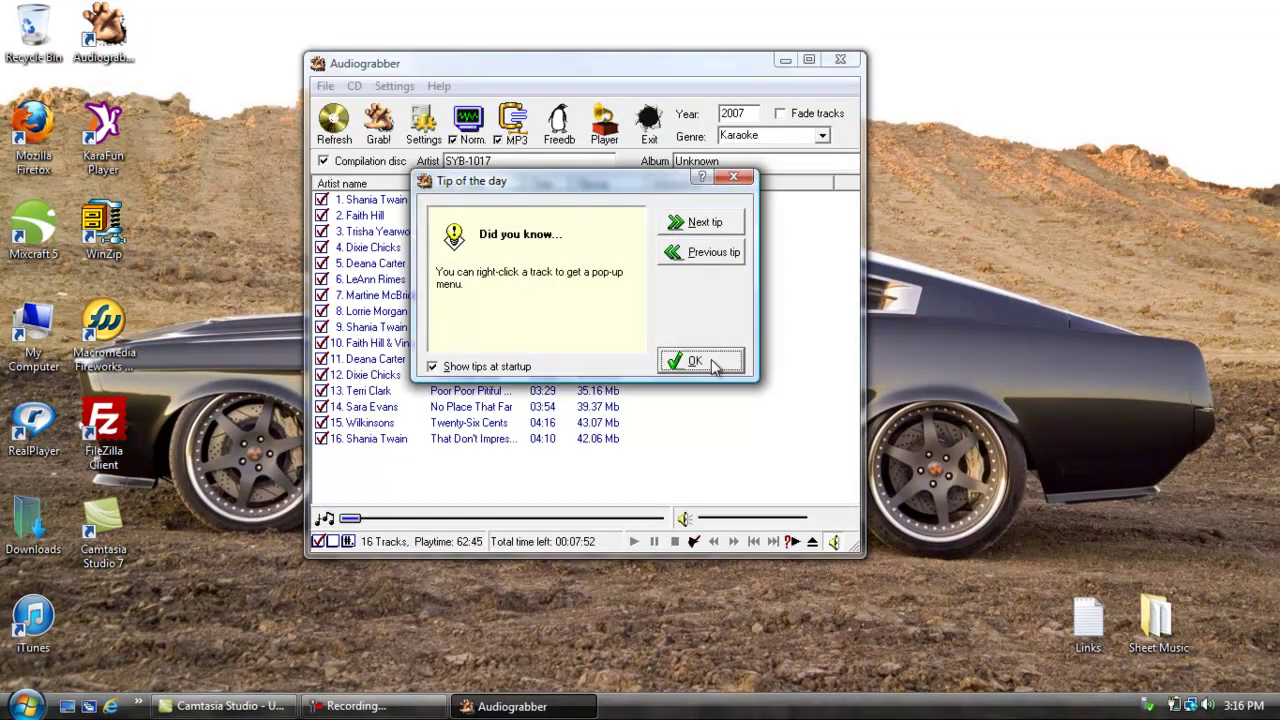
{"action": "left_click", "coordinate": [711, 364]}
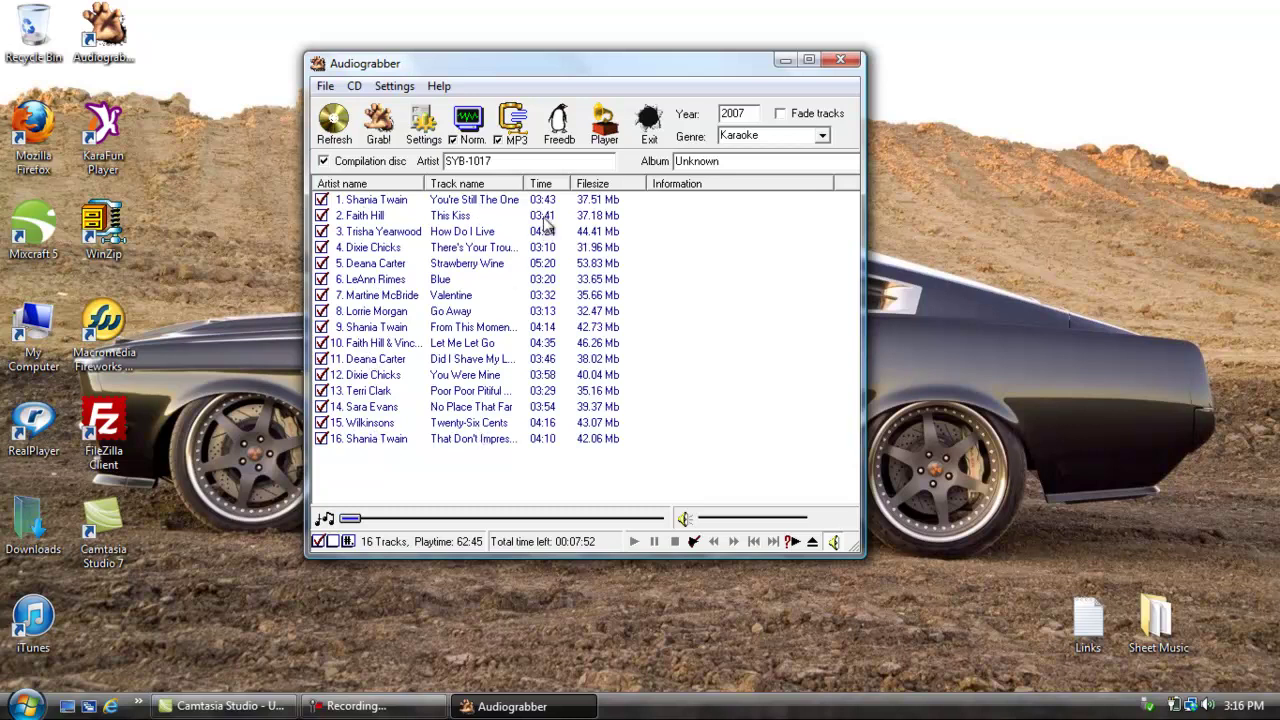
{"action": "left_click", "coordinate": [560, 128]}
Copy the artist name SYB-1017 to the clipboard and keep MP3 output enabled
{"action": "left_click", "coordinate": [446, 160]}
{"action": "left_click_drag", "start_coordinate": [446, 160], "coordinate": [494, 161]}
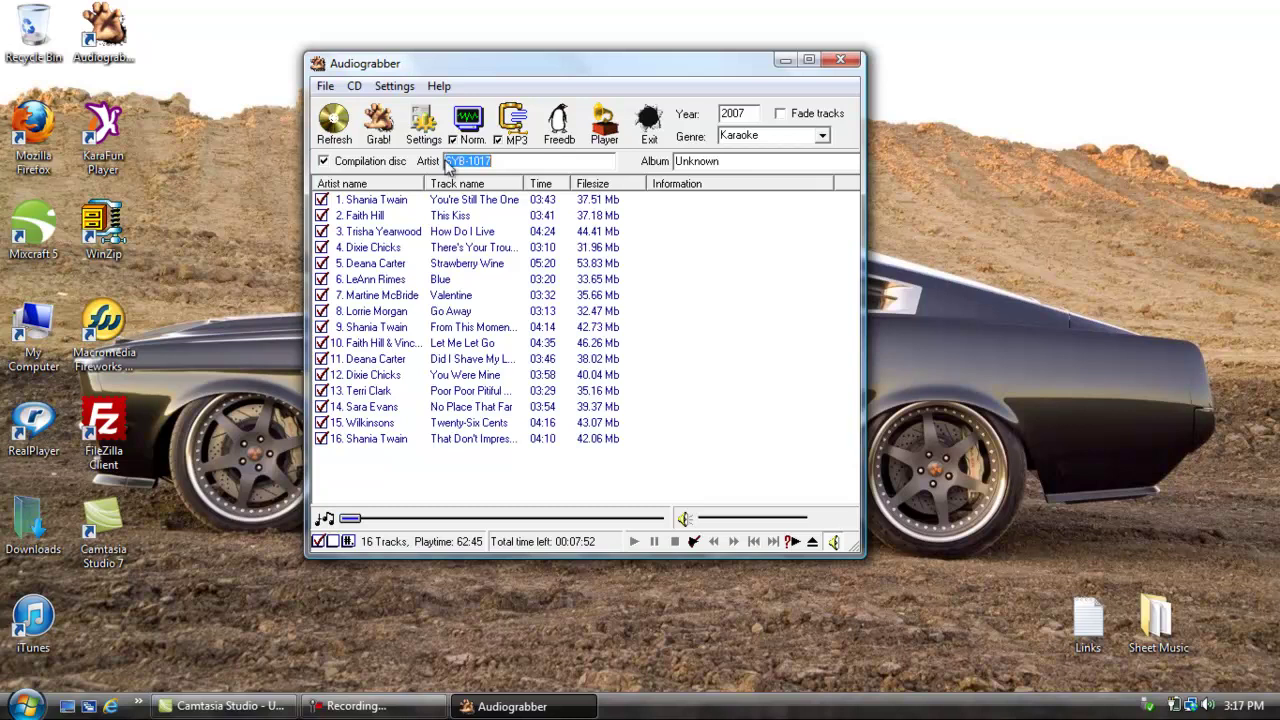
{"action": "key", "text": "ctrl+c"}
{"action": "left_click", "coordinate": [446, 160]}
{"action": "left_click_drag", "start_coordinate": [446, 160], "coordinate": [494, 161]}
{"action": "left_click", "coordinate": [496, 161]}
{"action": "left_click", "coordinate": [498, 141]}
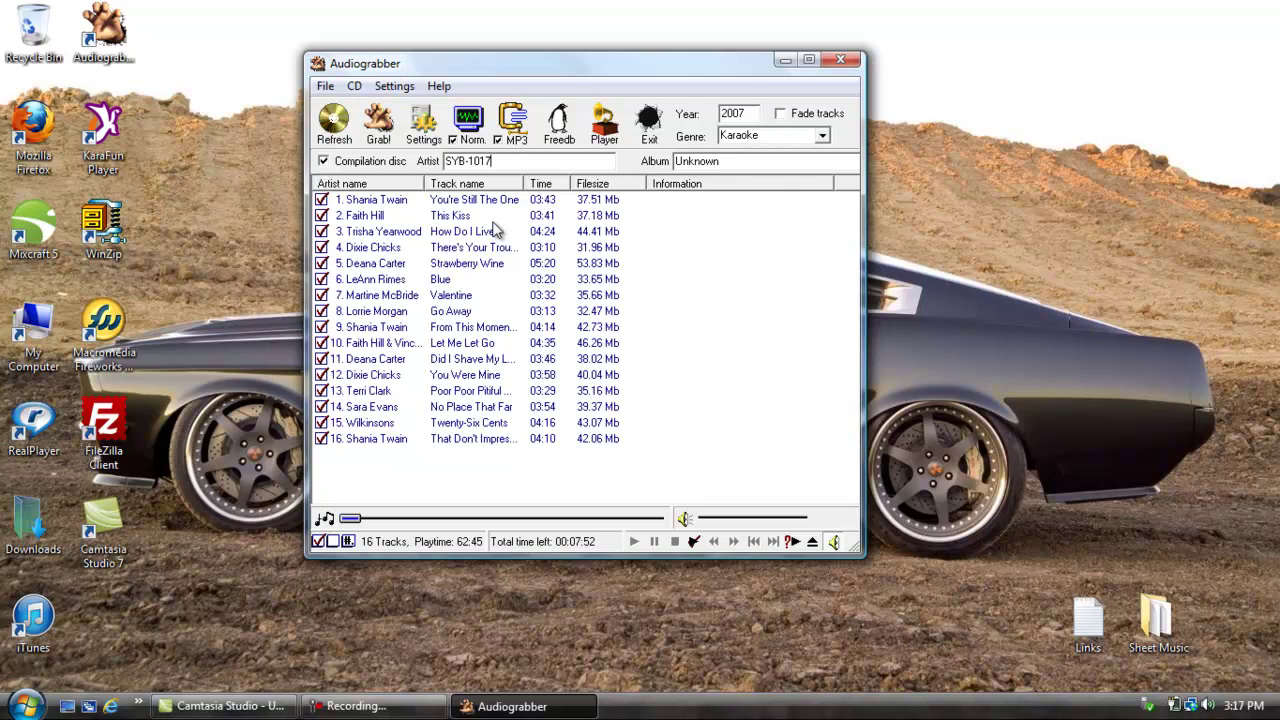
Rip all 16 tracks with CD > Grab CDG tracks (Karaoke) > Grab to .cdg + compressed file
{"action": "left_click", "coordinate": [354, 87]}
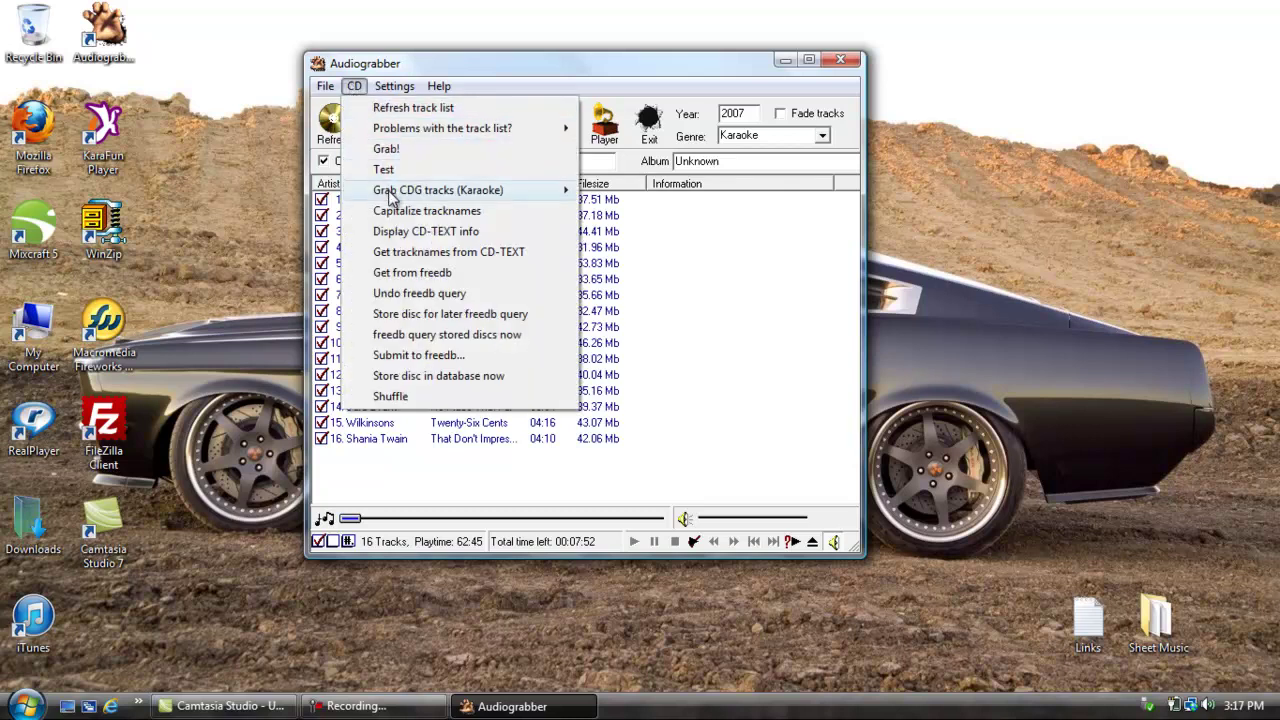
{"action": "mouse_move", "coordinate": [385, 195]}
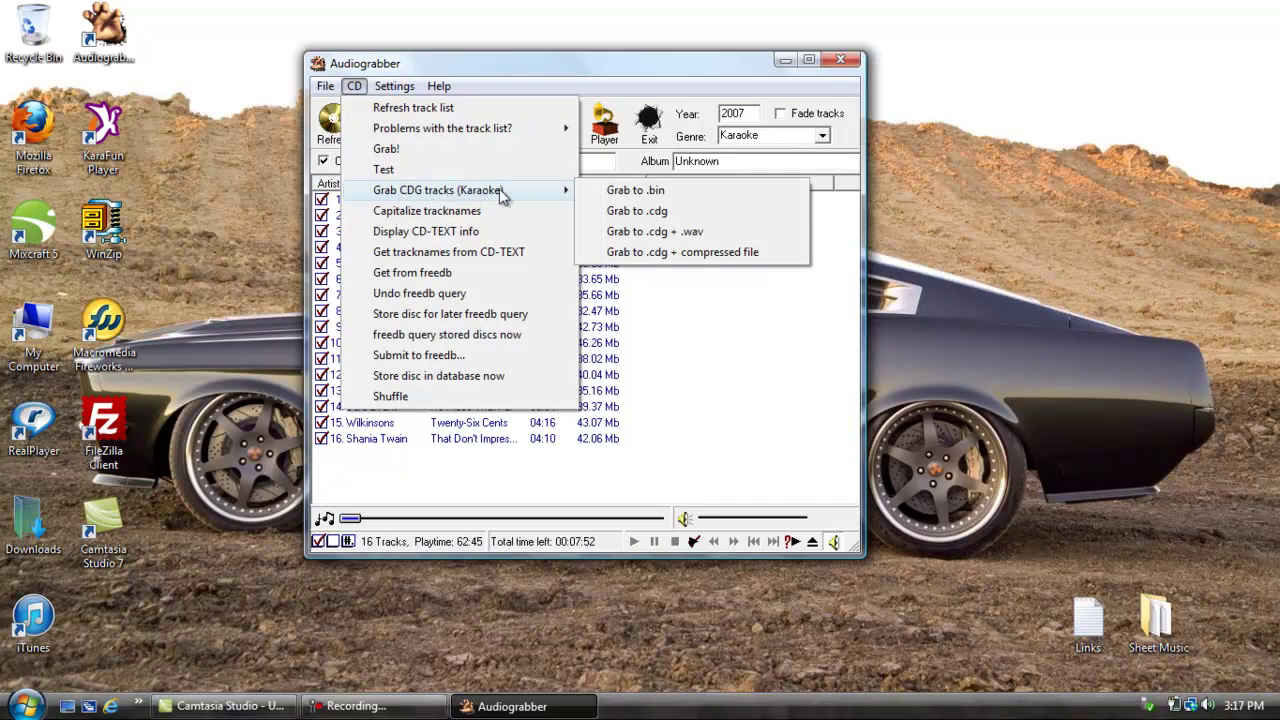
{"action": "left_click", "coordinate": [636, 254]}
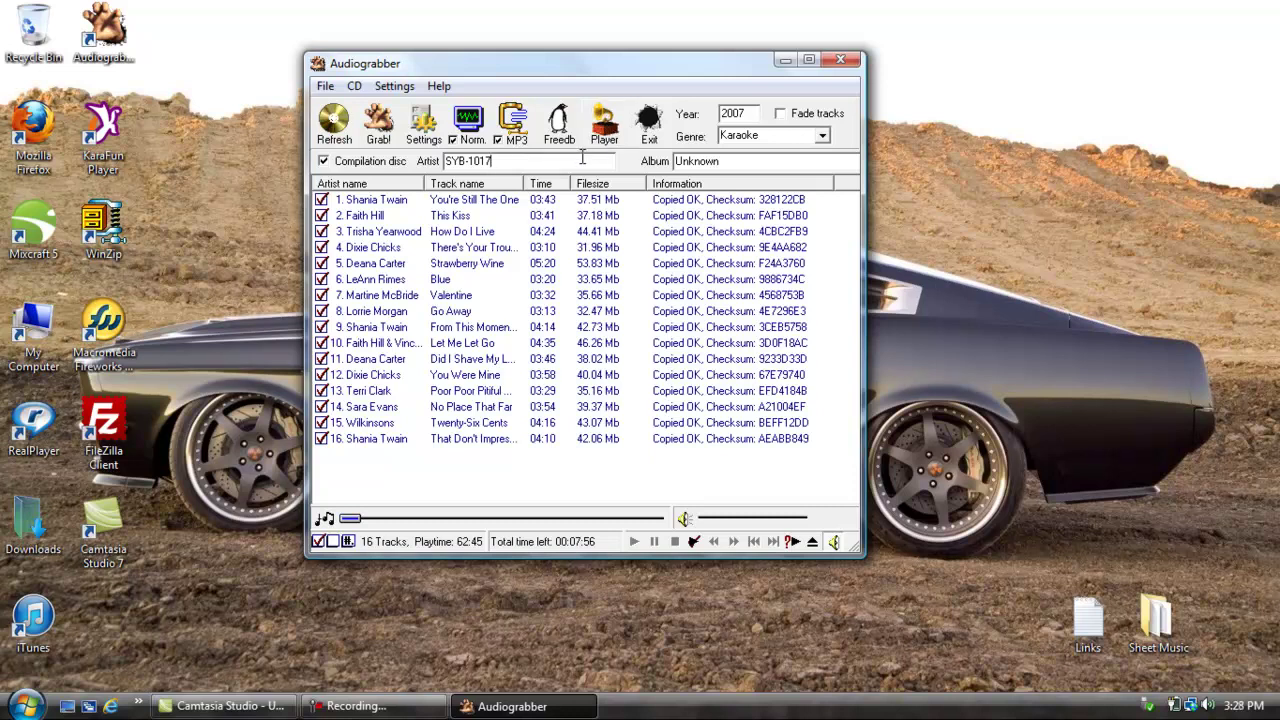
Open Music > KARAOKE RIPS and switch its view to List
{"action": "left_click", "coordinate": [24, 706]}
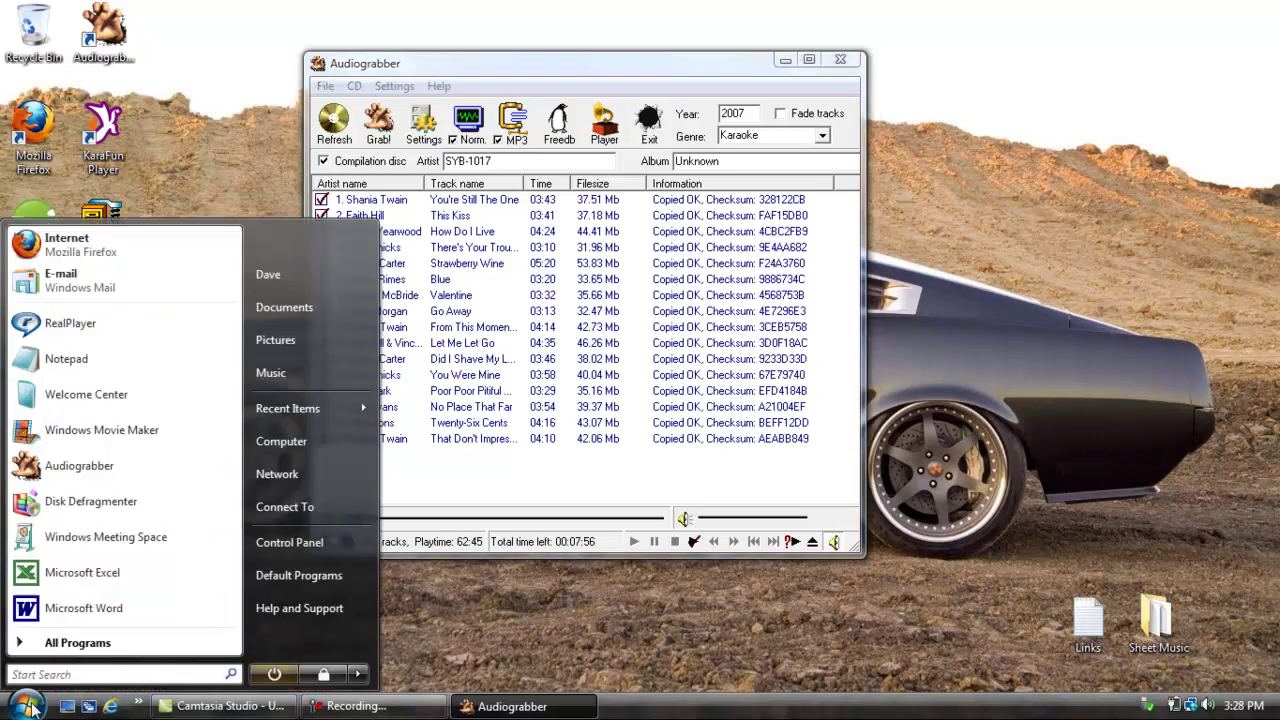
{"action": "left_click", "coordinate": [303, 366]}
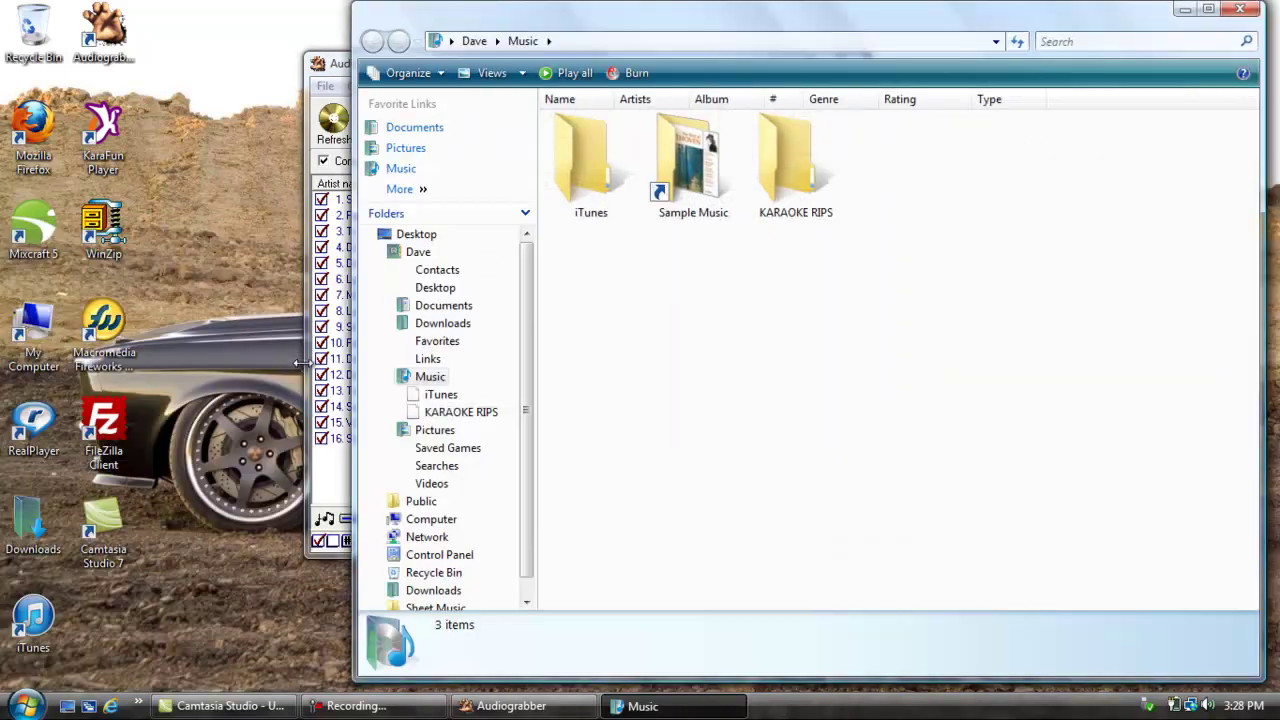
{"action": "double_click", "coordinate": [816, 124]}
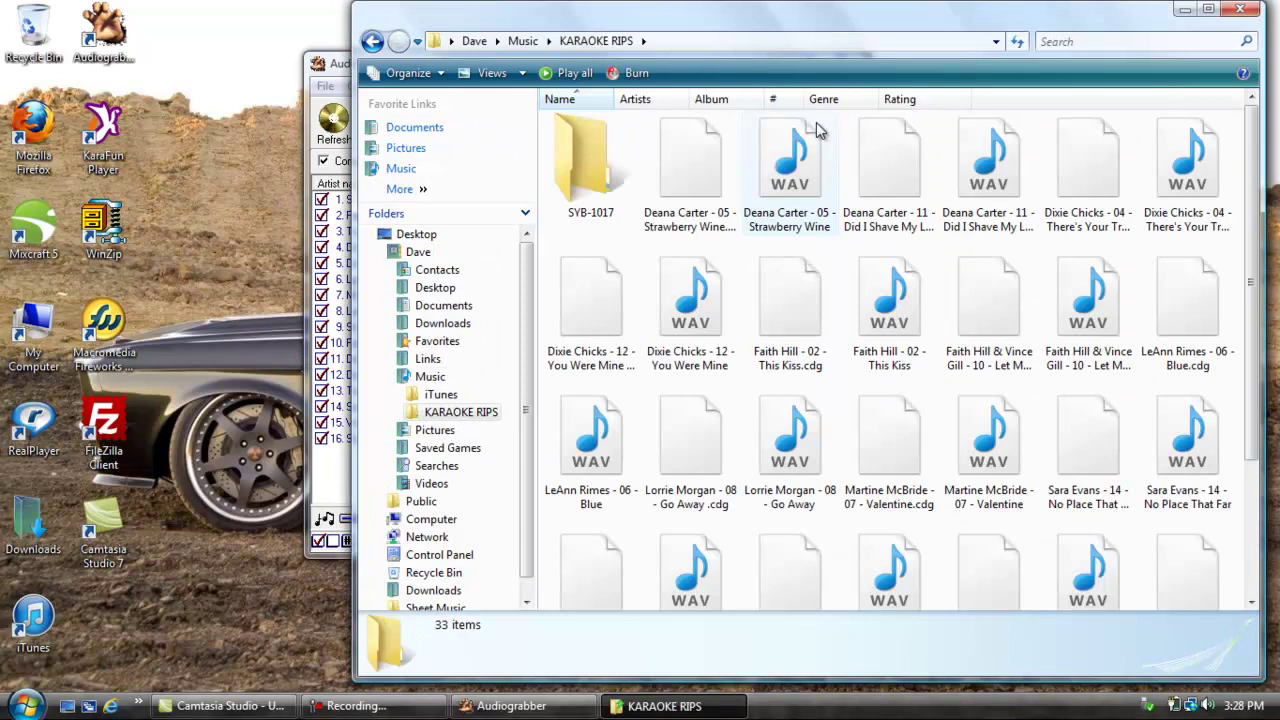
{"action": "left_click_drag", "start_coordinate": [911, 27], "coordinate": [808, 8]}
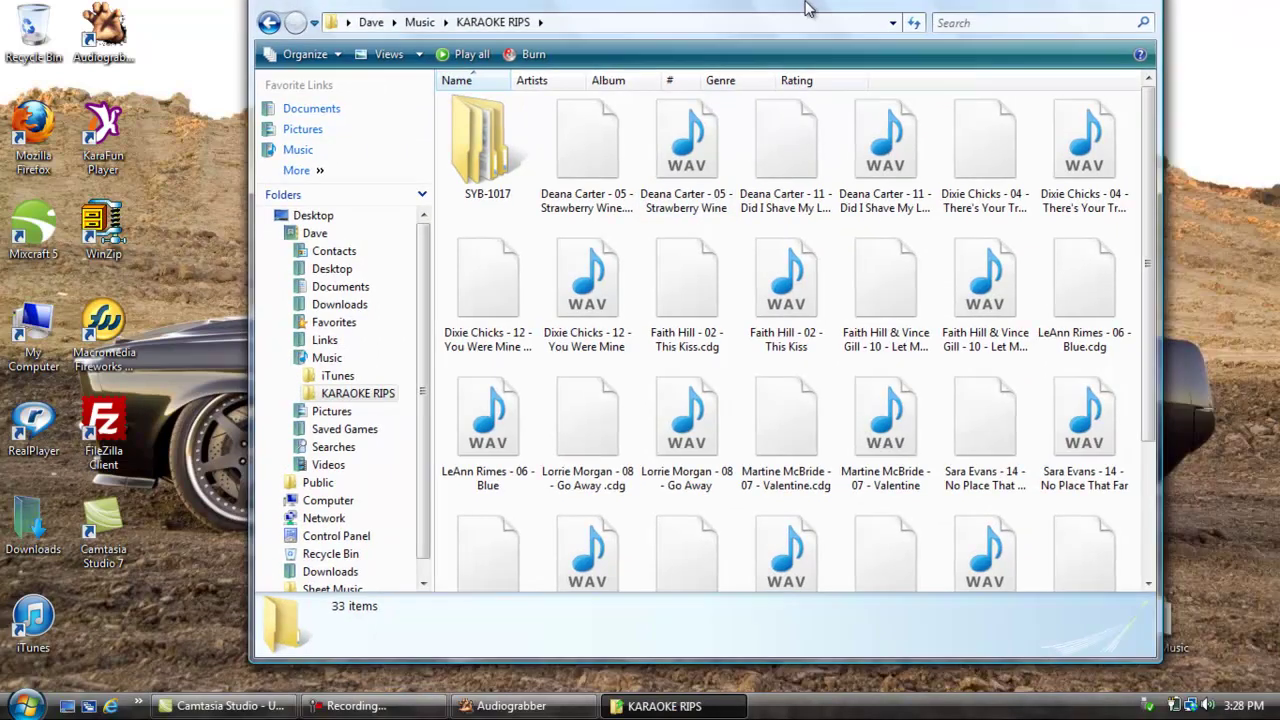
{"action": "right_click", "coordinate": [843, 232]}
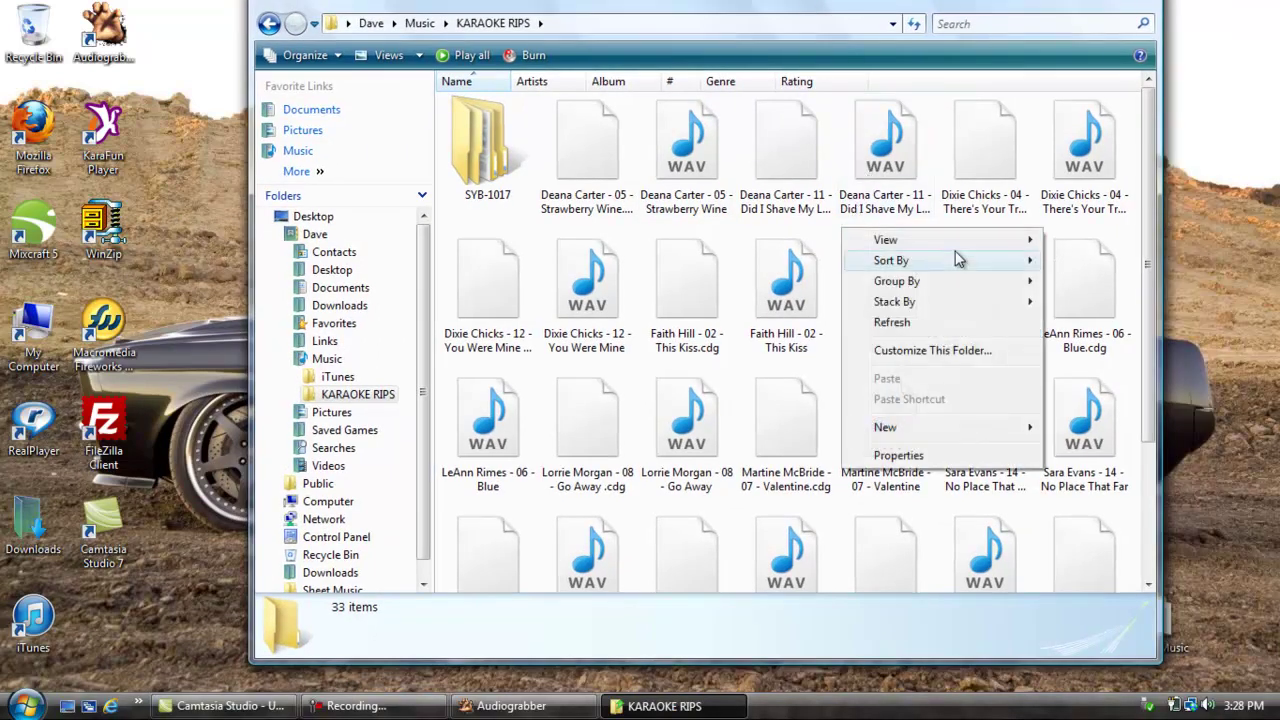
{"action": "mouse_move", "coordinate": [1034, 241]}
{"action": "left_click", "coordinate": [1072, 325]}
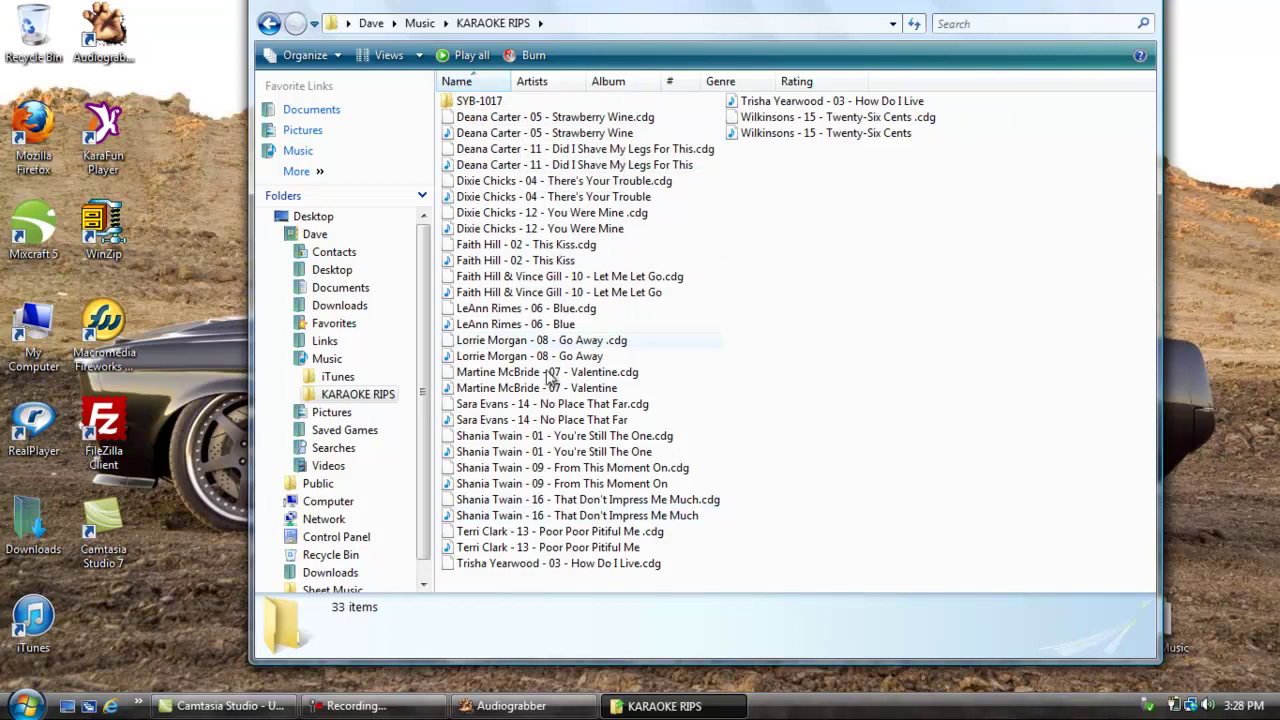
Inspect SYB-1017\Unknown, then delete the SYB-1017 subfolder from KARAOKE RIPS
{"action": "double_click", "coordinate": [517, 104]}
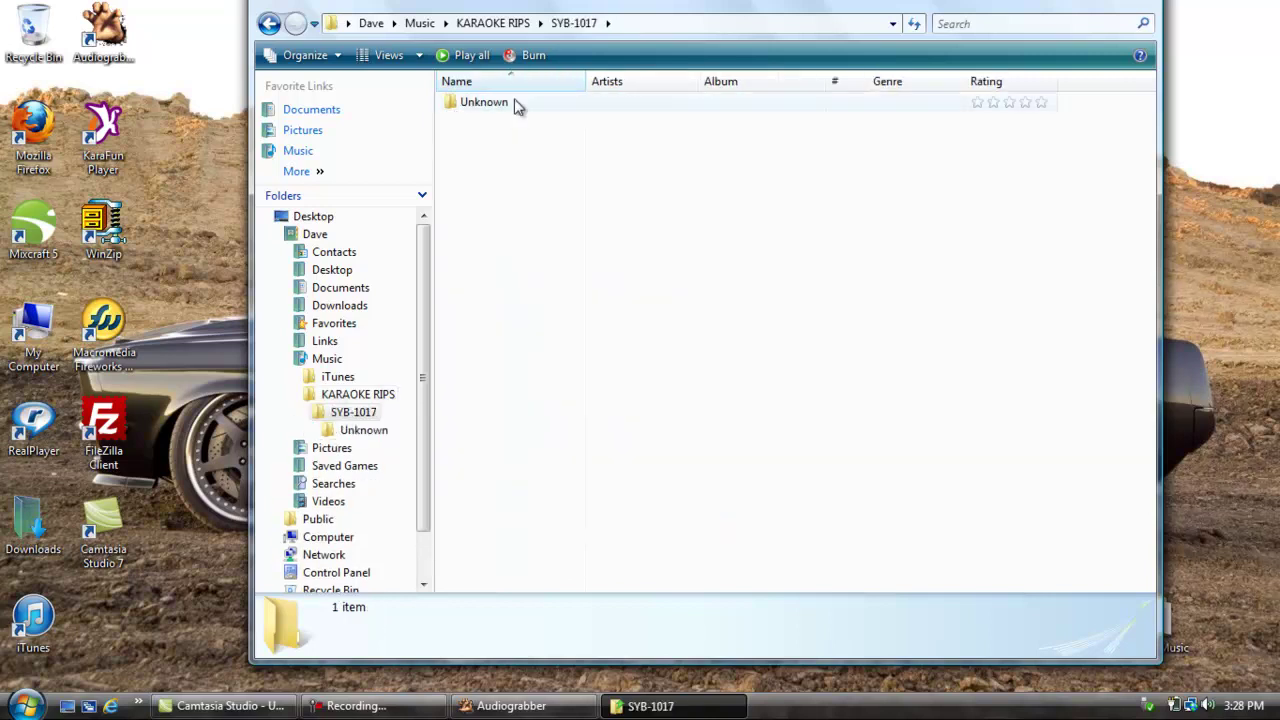
{"action": "double_click", "coordinate": [514, 103]}
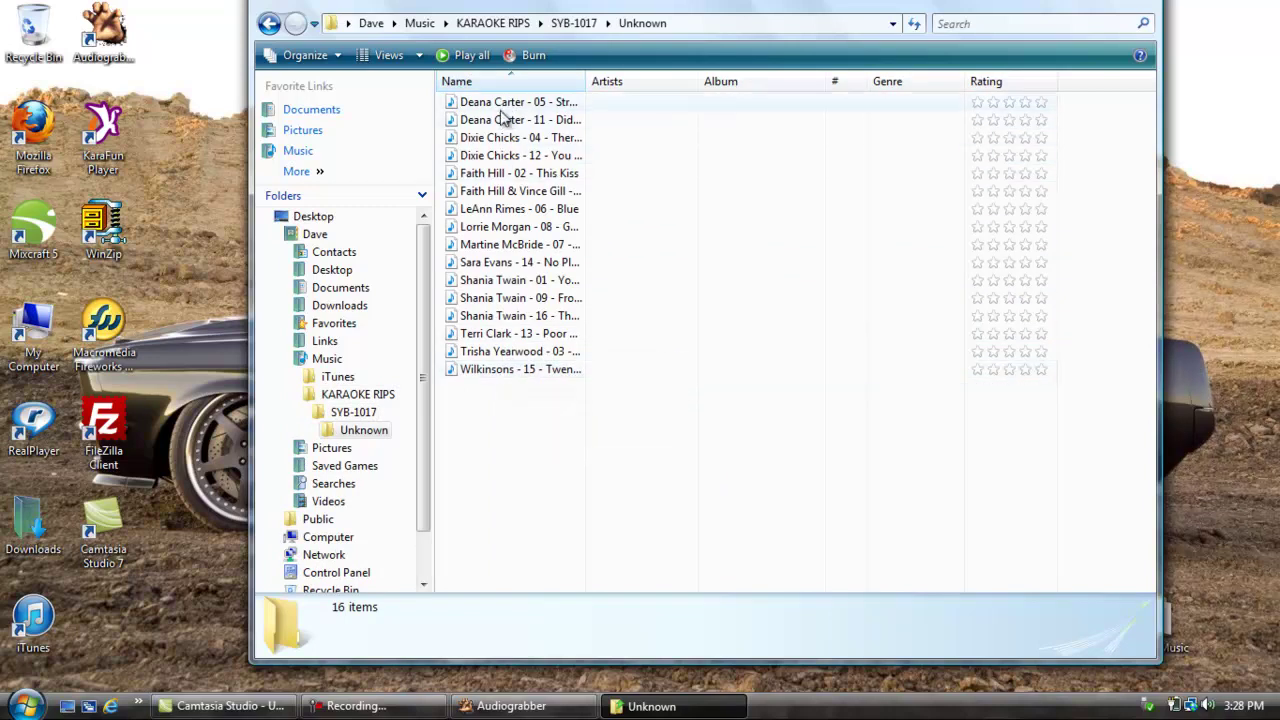
{"action": "key", "text": "BackSpace"}
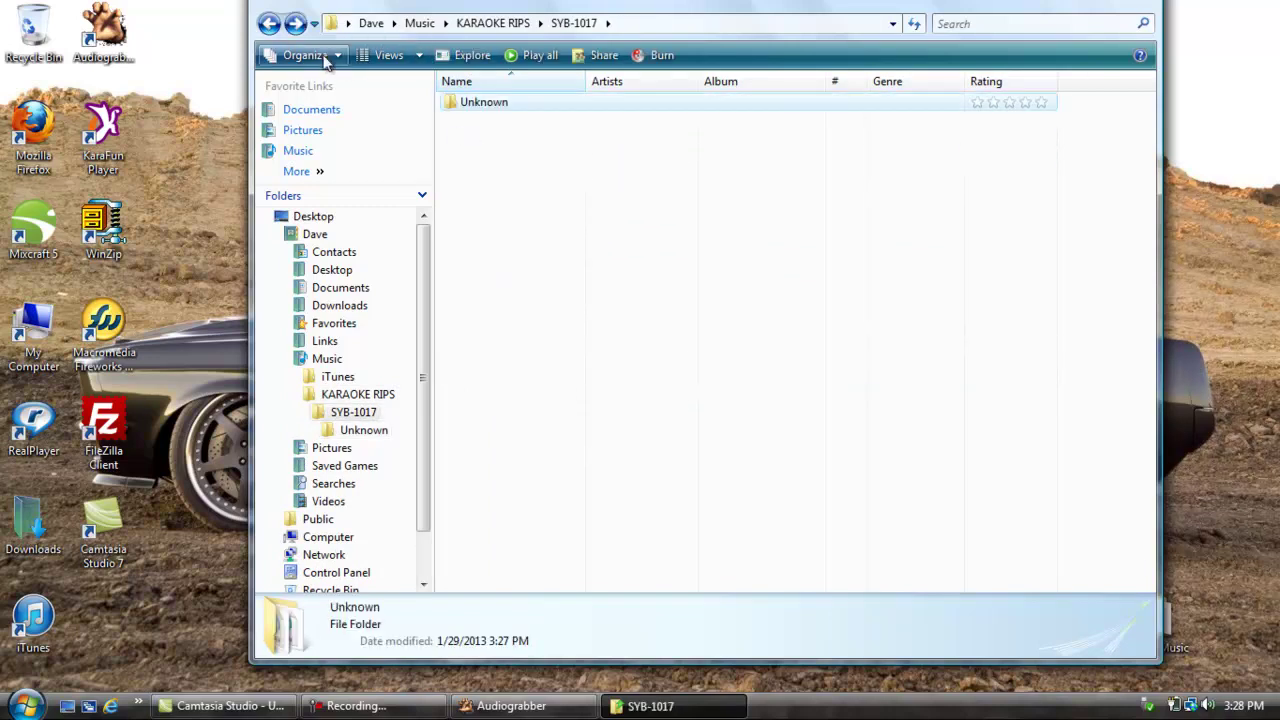
{"action": "left_click", "coordinate": [269, 23]}
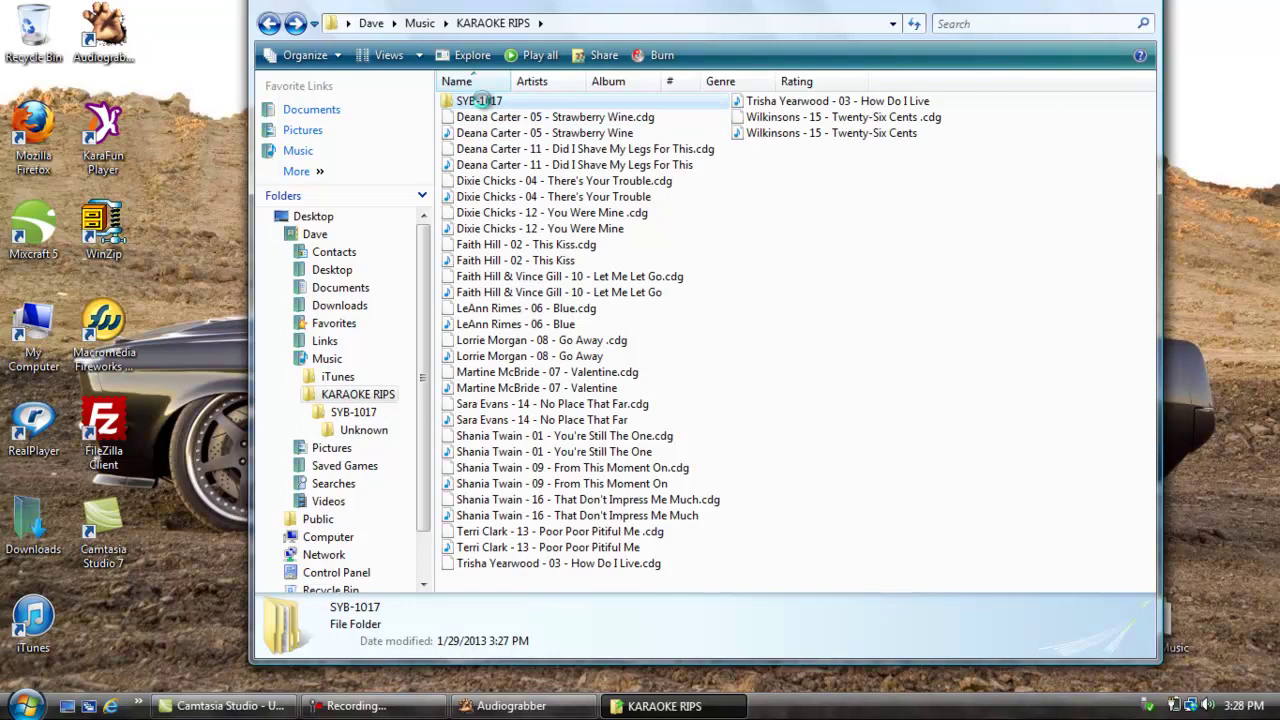
{"action": "right_click", "coordinate": [484, 102]}
{"action": "left_click", "coordinate": [517, 470]}
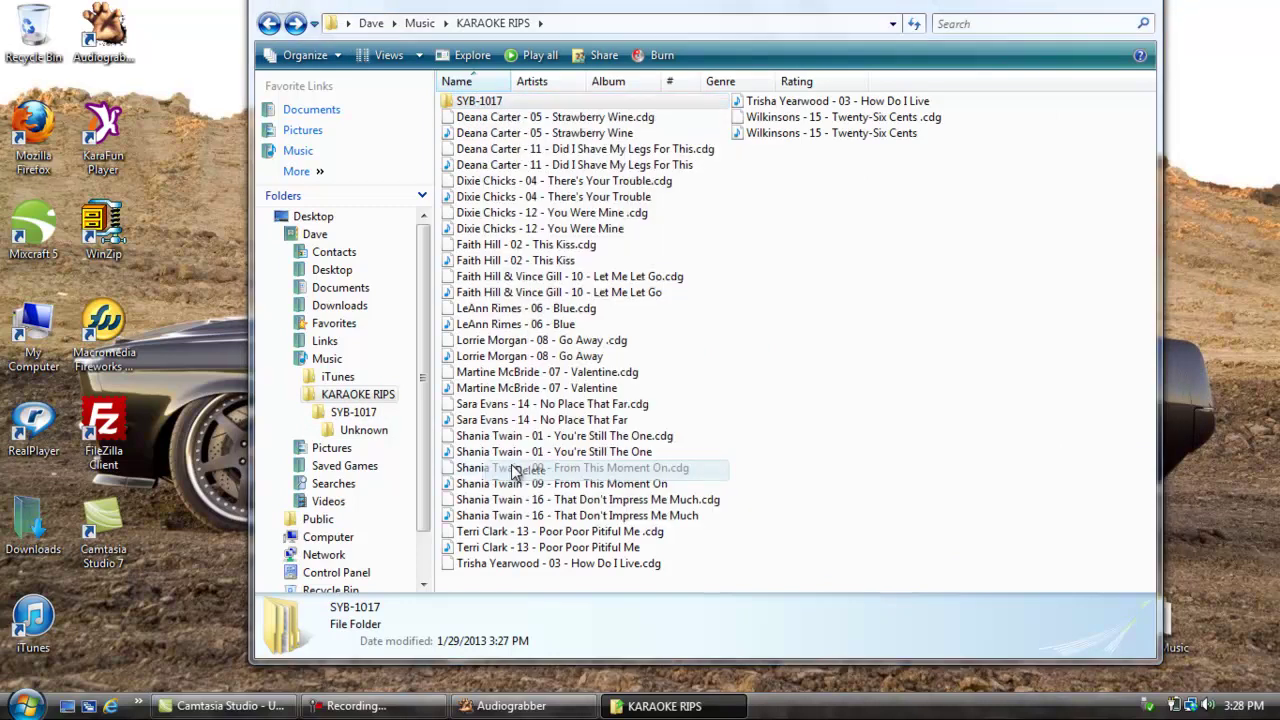
{"action": "left_click", "coordinate": [746, 430]}
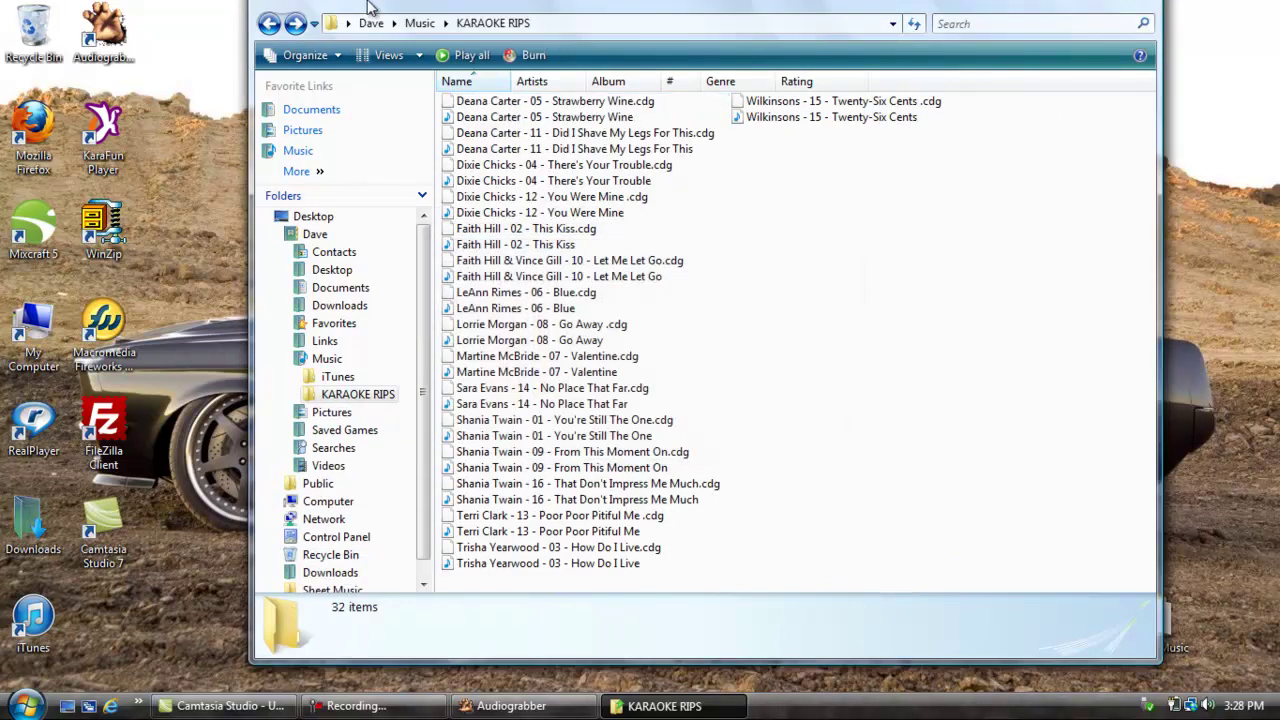
{"action": "left_click_drag", "start_coordinate": [340, 9], "coordinate": [488, 17]}
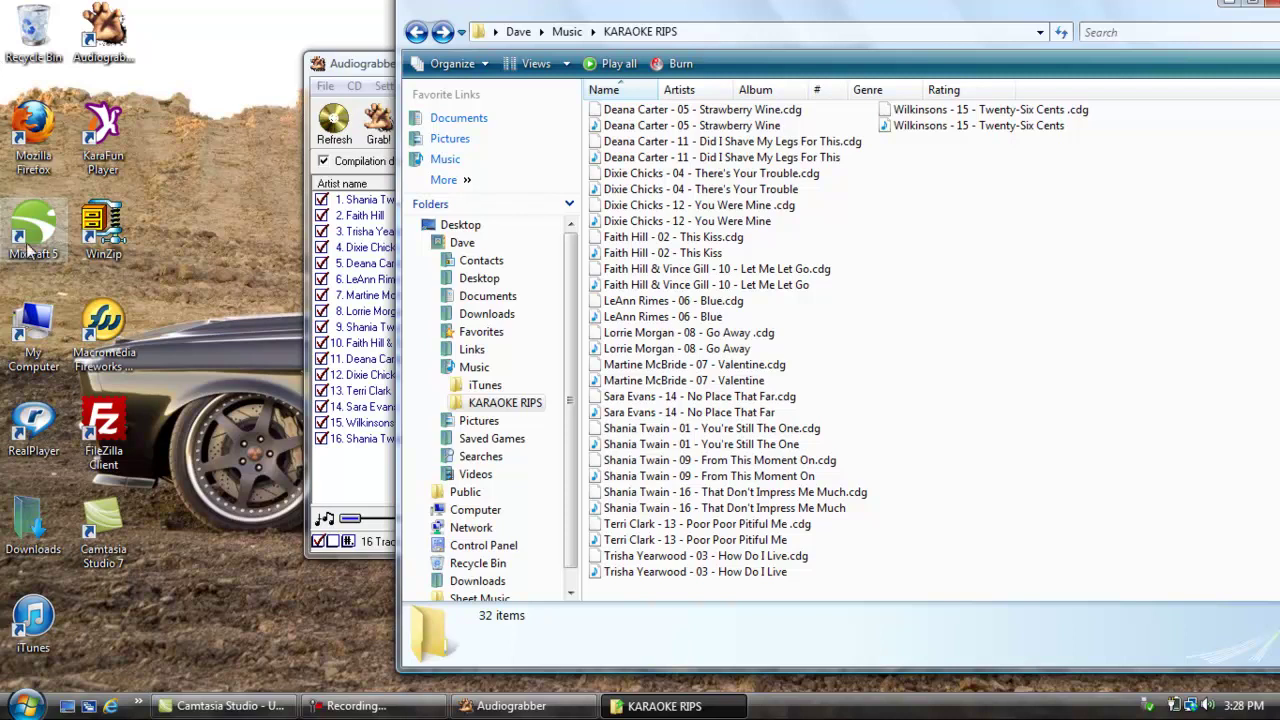
Browse My Passport (F:) > 02 - Karaoke > Party Time > SYB-1017 and scroll its 32 files
{"action": "left_click", "coordinate": [38, 318]}
{"action": "double_click", "coordinate": [35, 318]}
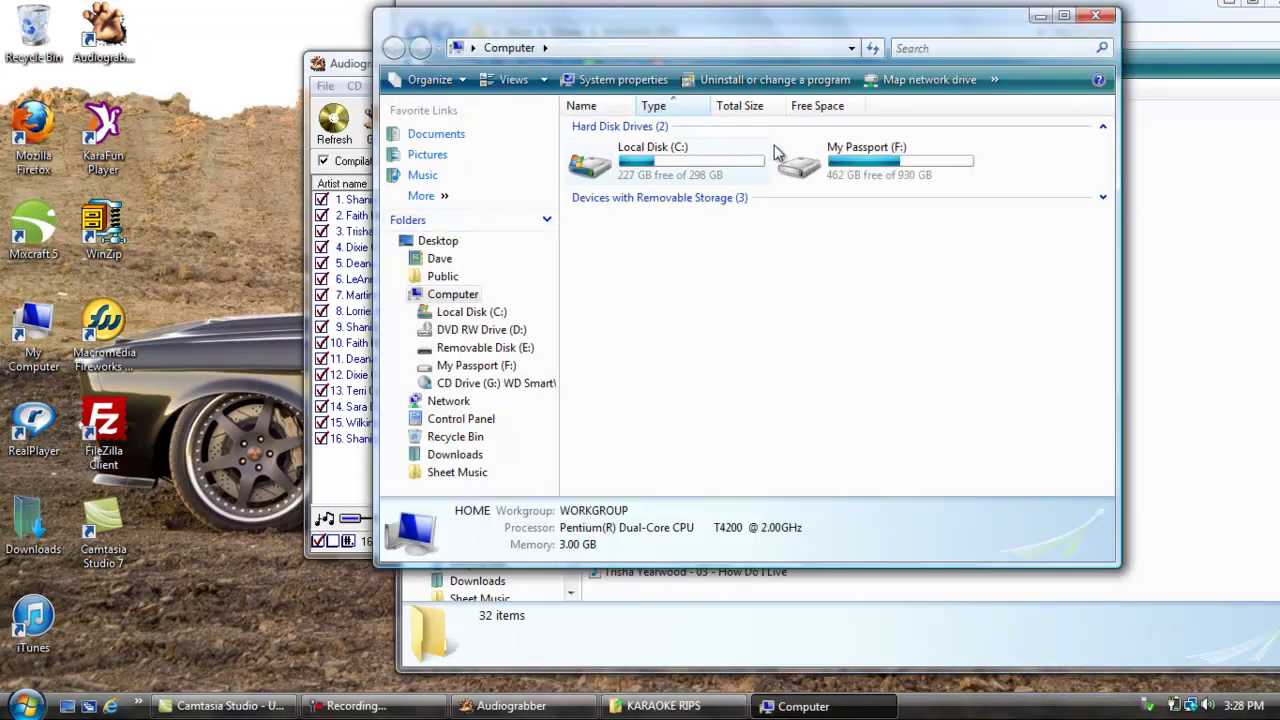
{"action": "double_click", "coordinate": [806, 166]}
{"action": "double_click", "coordinate": [648, 144]}
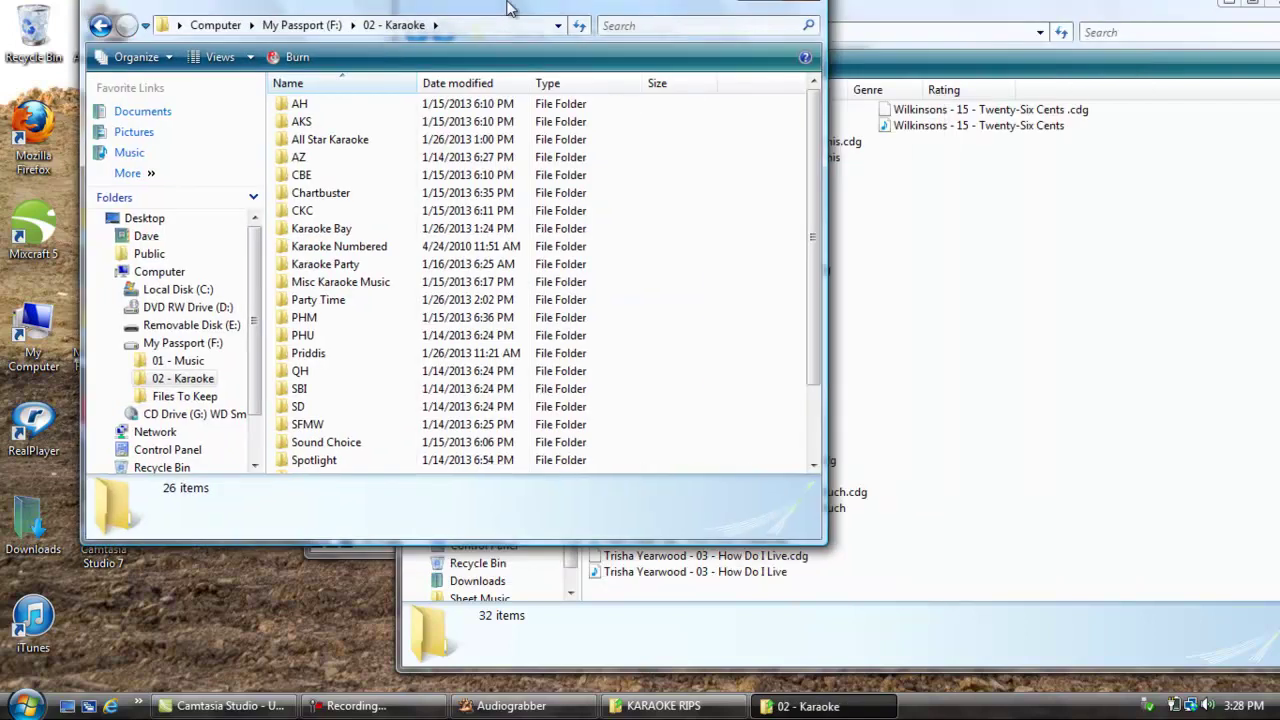
{"action": "left_click", "coordinate": [305, 299]}
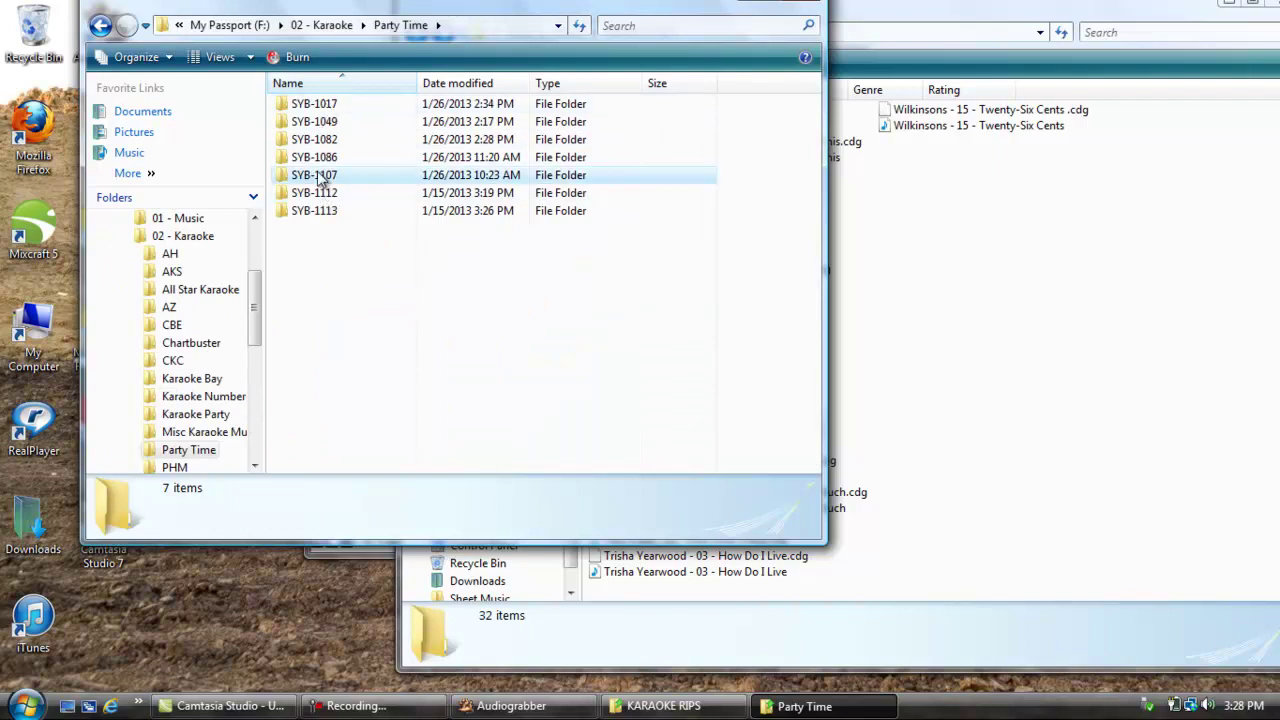
{"action": "left_click", "coordinate": [320, 178]}
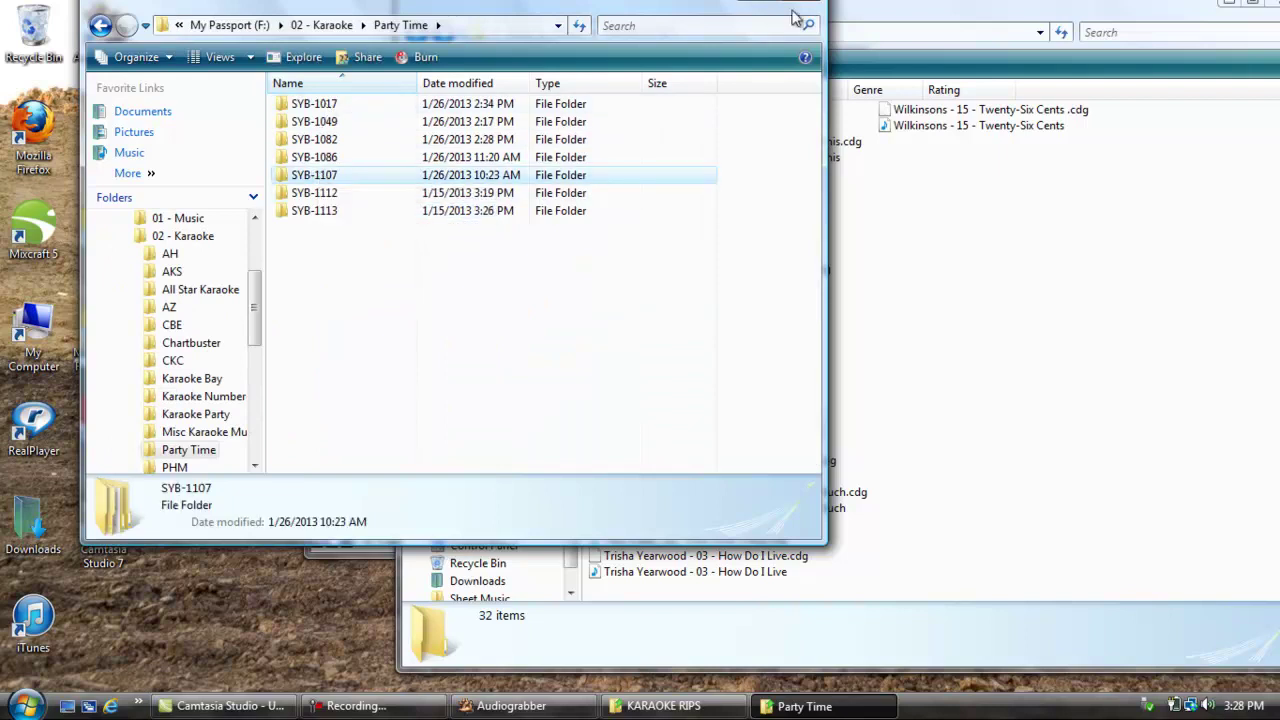
{"action": "double_click", "coordinate": [340, 106]}
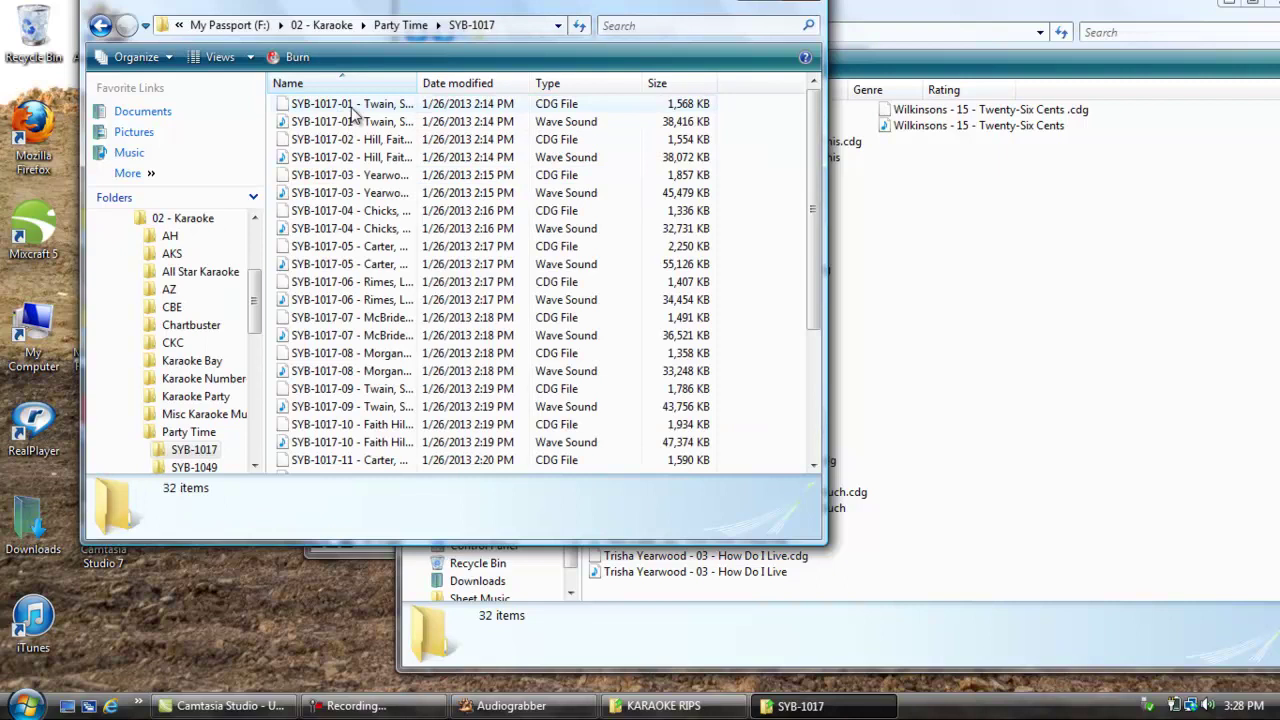
{"action": "left_click_drag", "start_coordinate": [812, 125], "coordinate": [822, 328]}
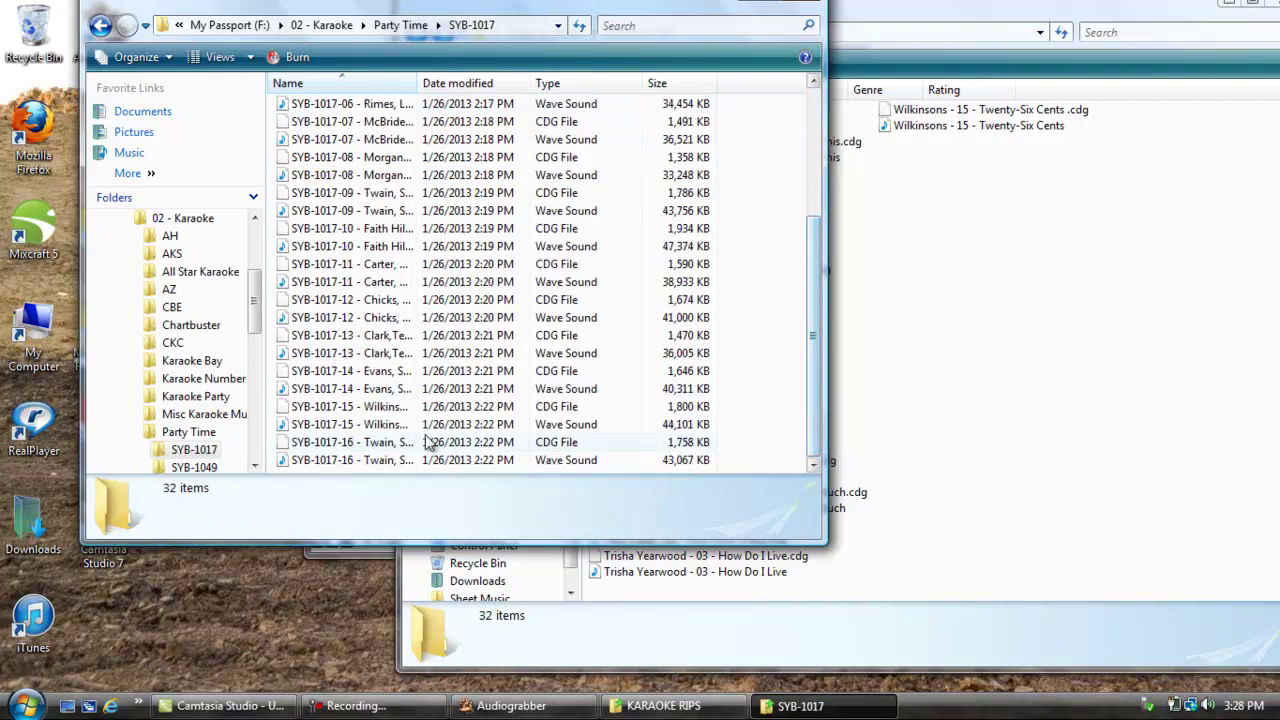
{"action": "right_click", "coordinate": [323, 104]}
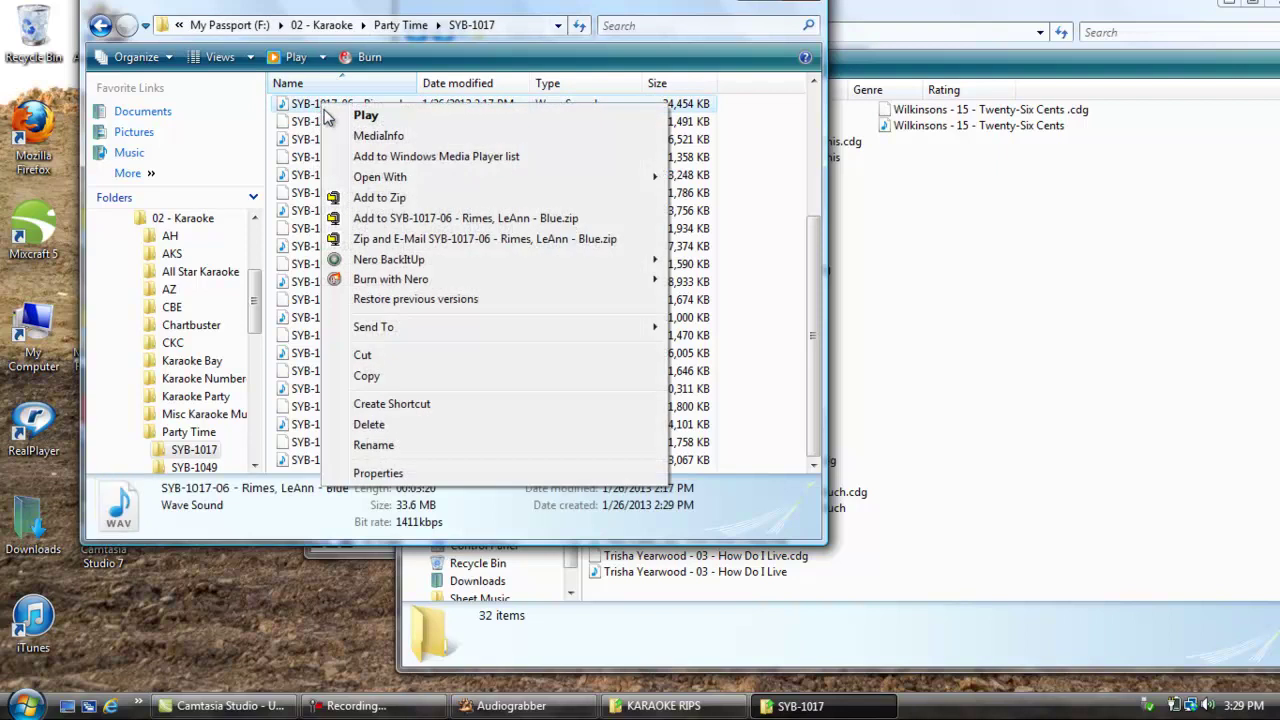
{"action": "left_click", "coordinate": [365, 446]}
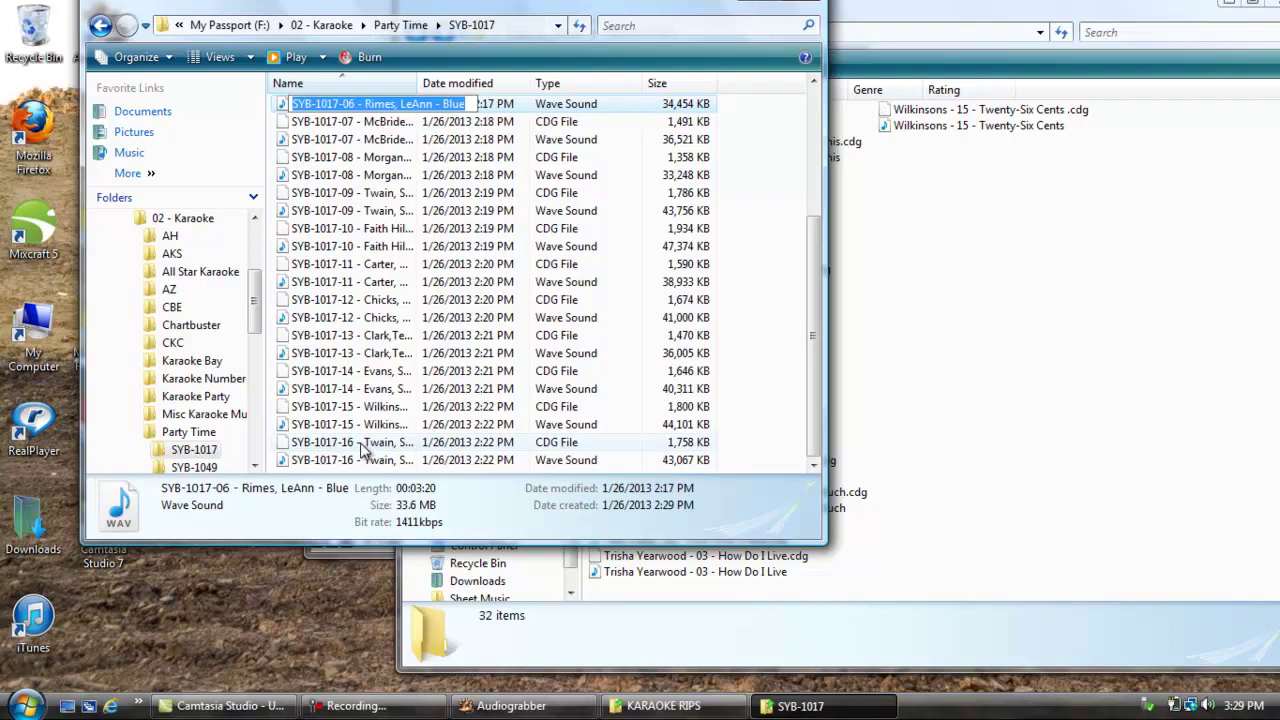
{"action": "left_click_drag", "start_coordinate": [365, 104], "coordinate": [423, 104]}
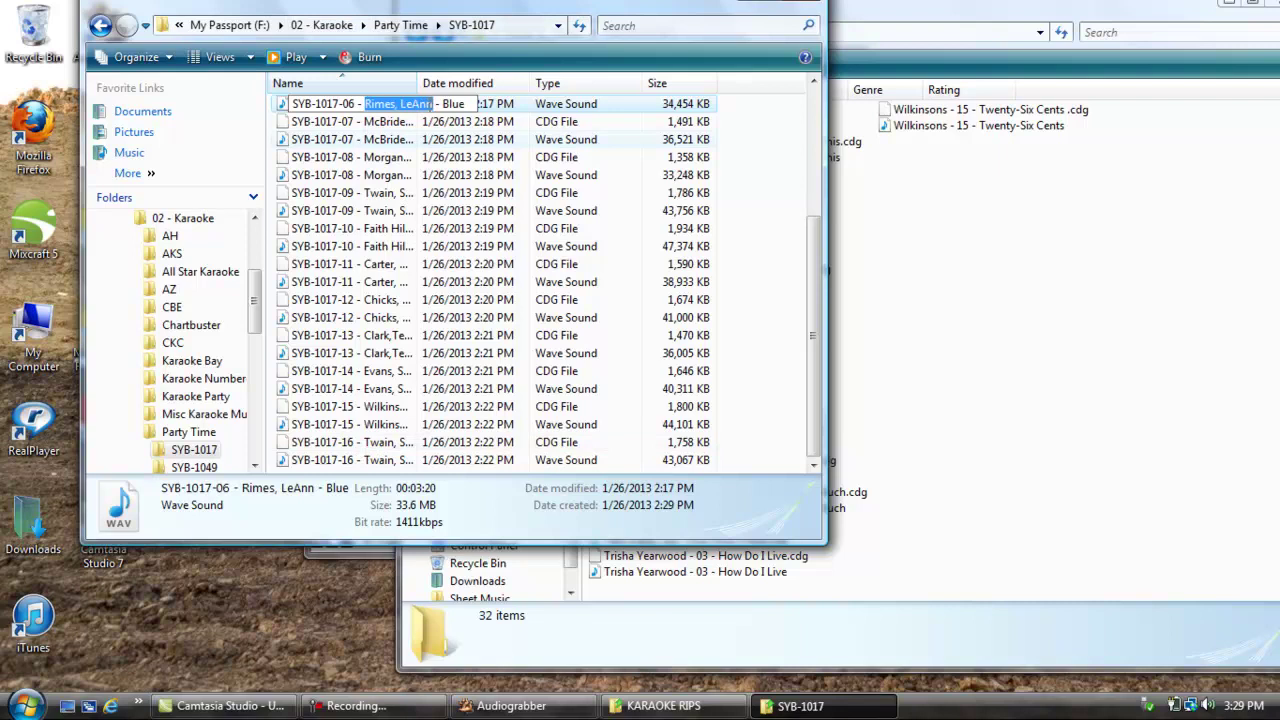
{"action": "left_click", "coordinate": [366, 104]}
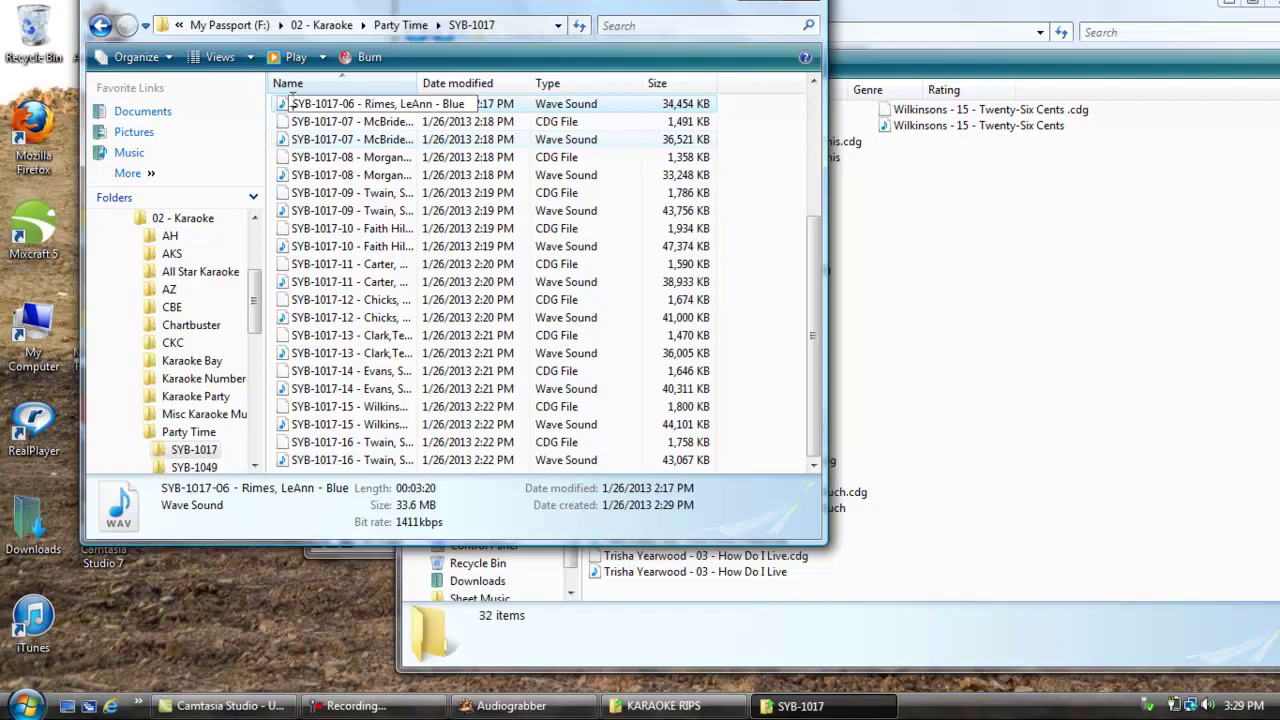
{"action": "left_click_drag", "start_coordinate": [292, 96], "coordinate": [334, 97]}
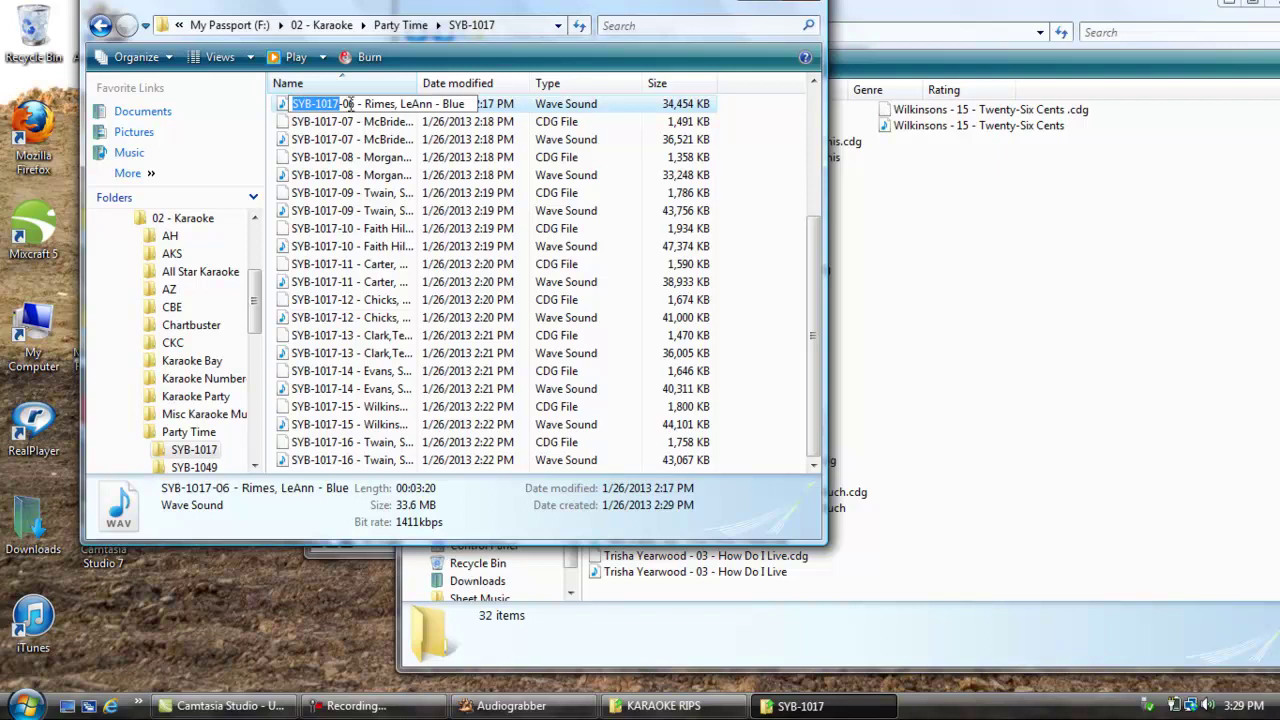
{"action": "left_click", "coordinate": [365, 104]}
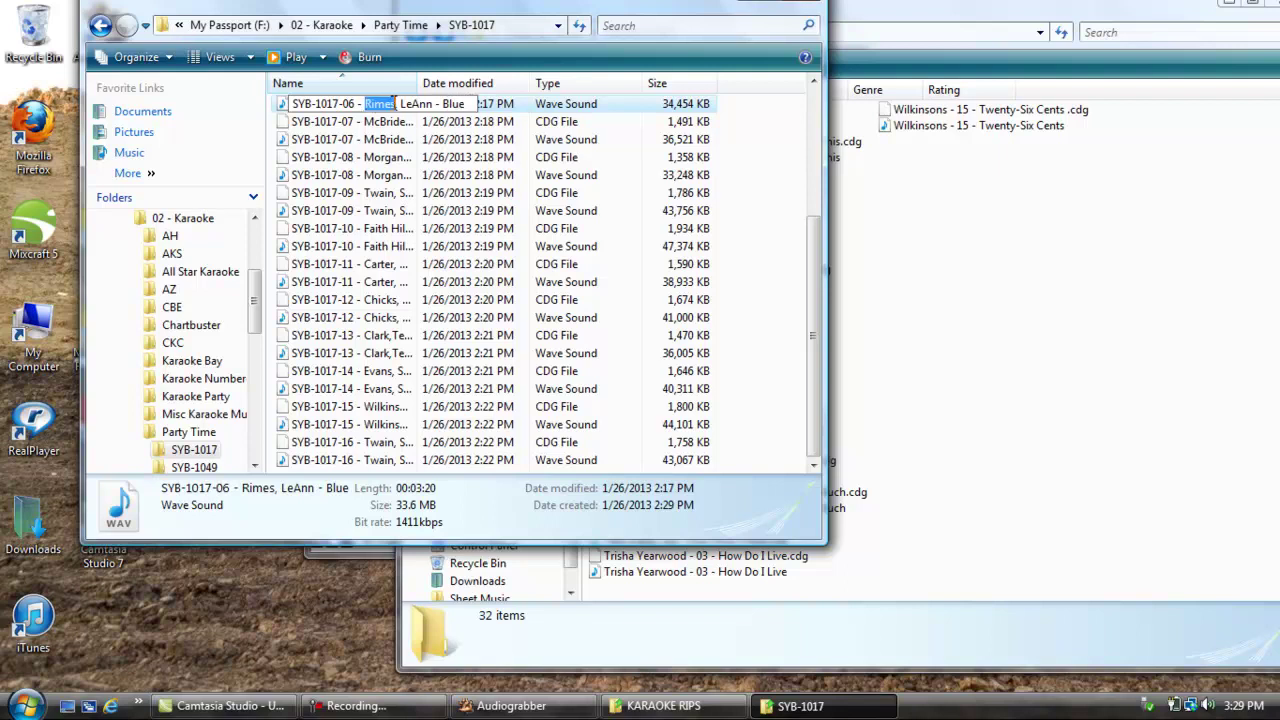
{"action": "left_click", "coordinate": [400, 104]}
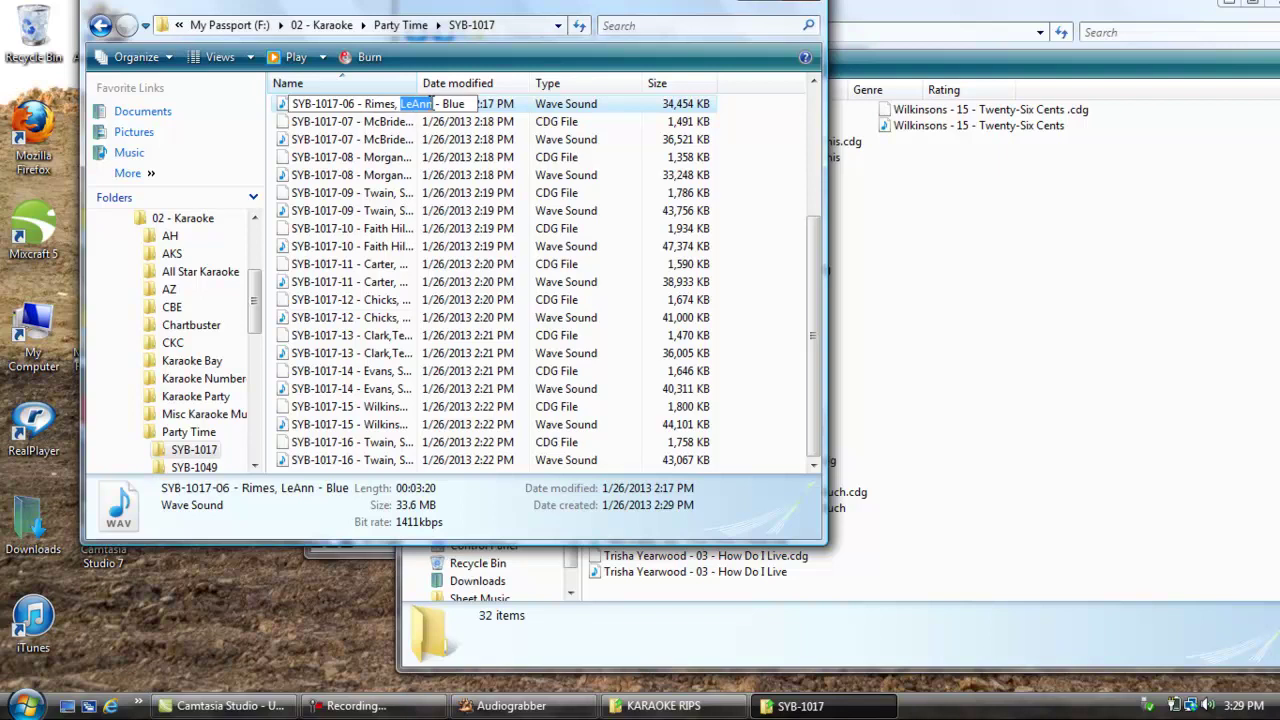
{"action": "left_click", "coordinate": [444, 104]}
{"action": "left_click", "coordinate": [771, 120]}
{"action": "left_click_drag", "start_coordinate": [815, 245], "coordinate": [812, 117]}
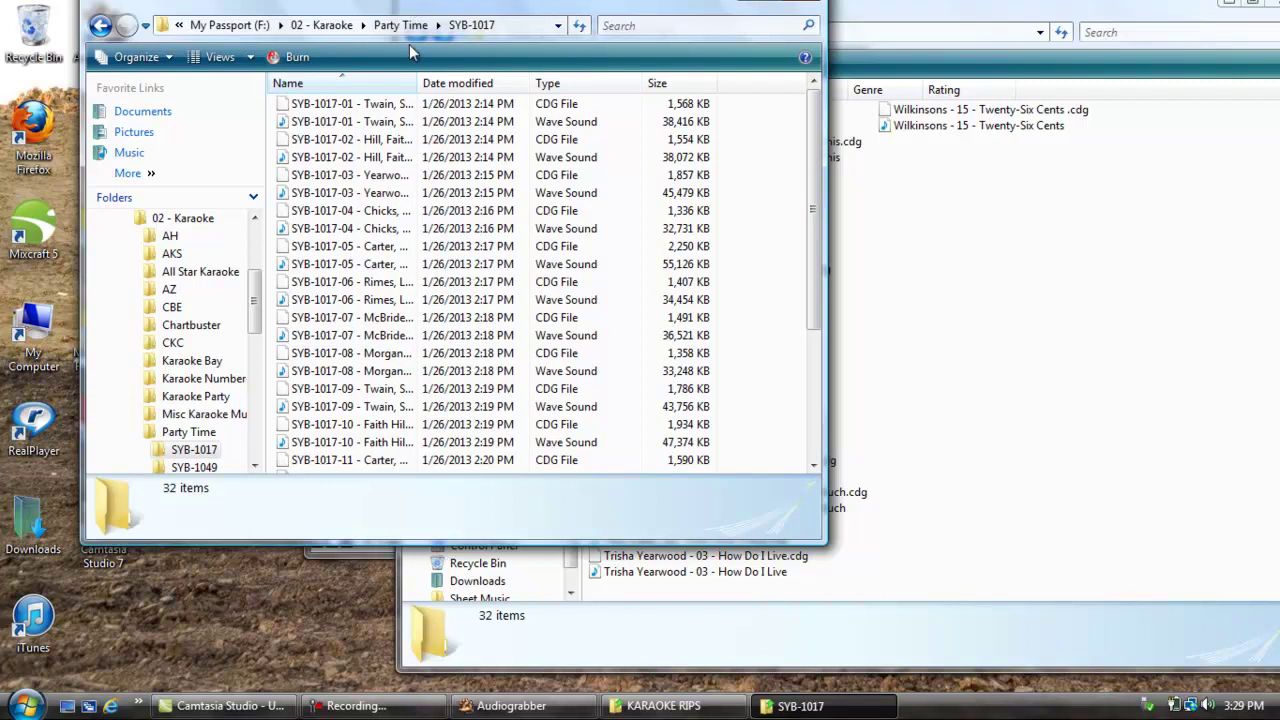
{"action": "left_click", "coordinate": [378, 104]}
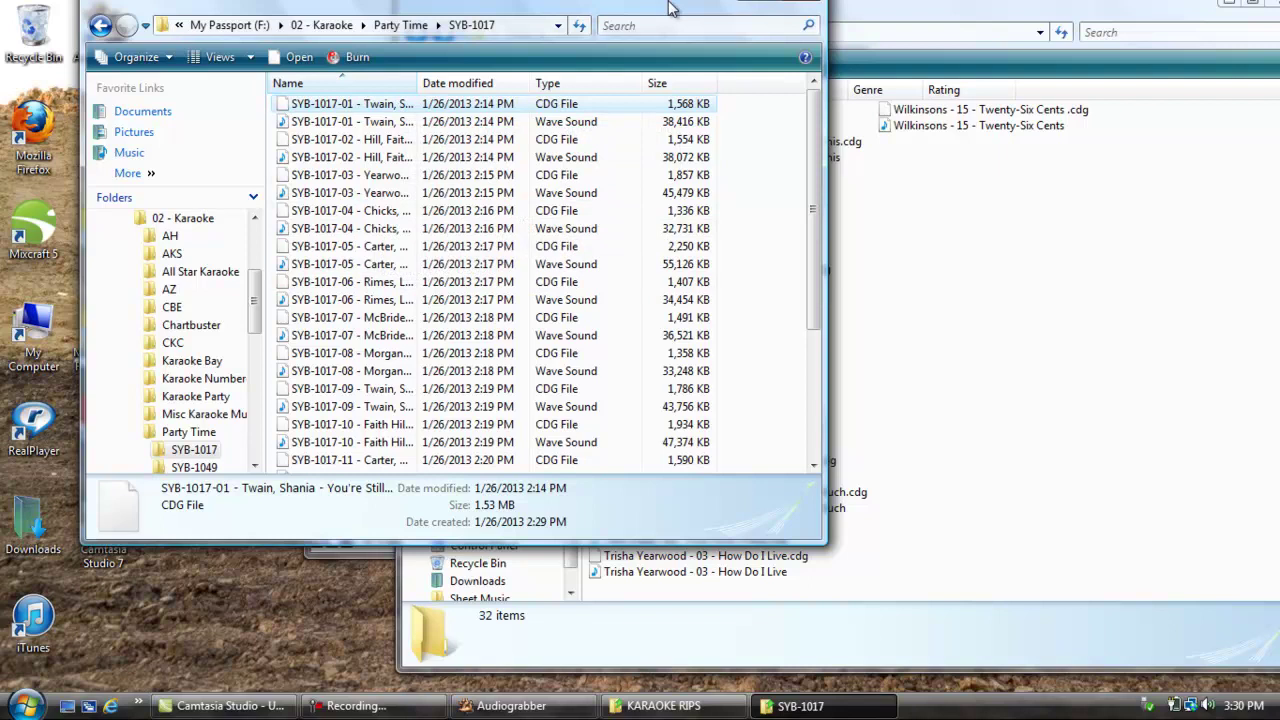
Peek into Party Time's SYB-1049 folder, then return to 02 - Karaoke
{"action": "left_click_drag", "start_coordinate": [670, 8], "coordinate": [786, 23]}
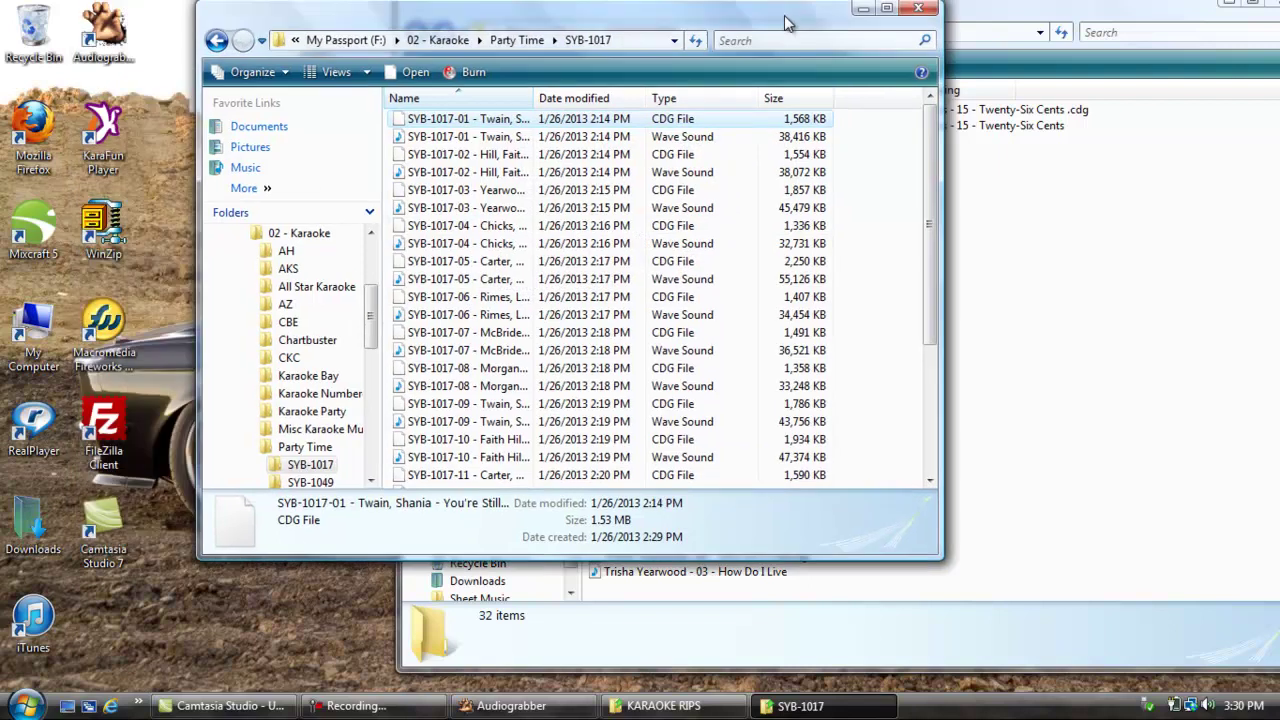
{"action": "left_click", "coordinate": [216, 40]}
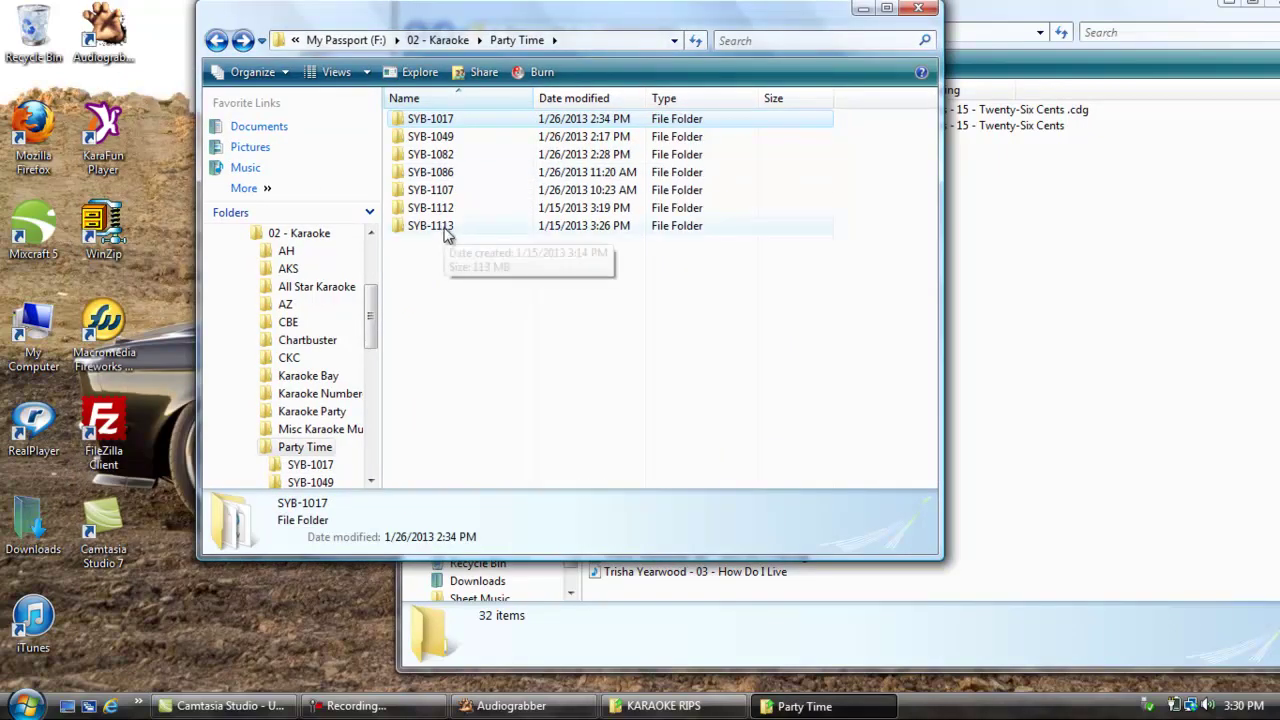
{"action": "double_click", "coordinate": [437, 136]}
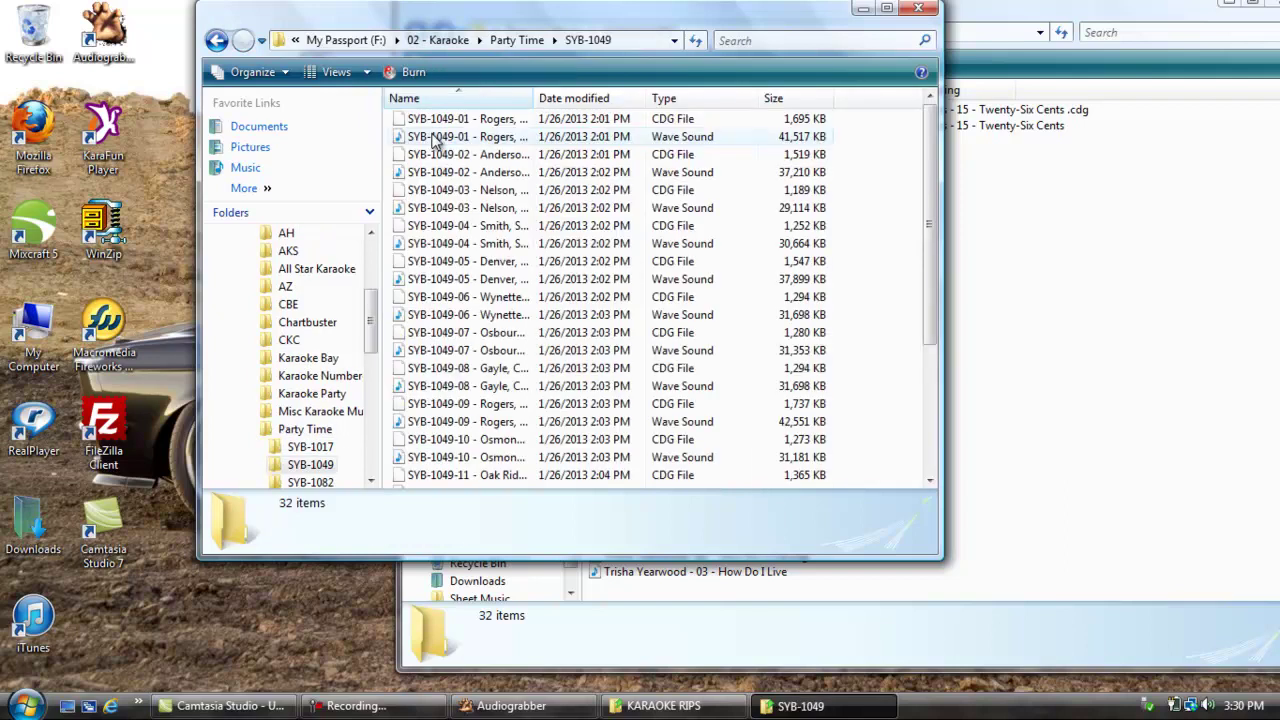
{"action": "left_click", "coordinate": [216, 40]}
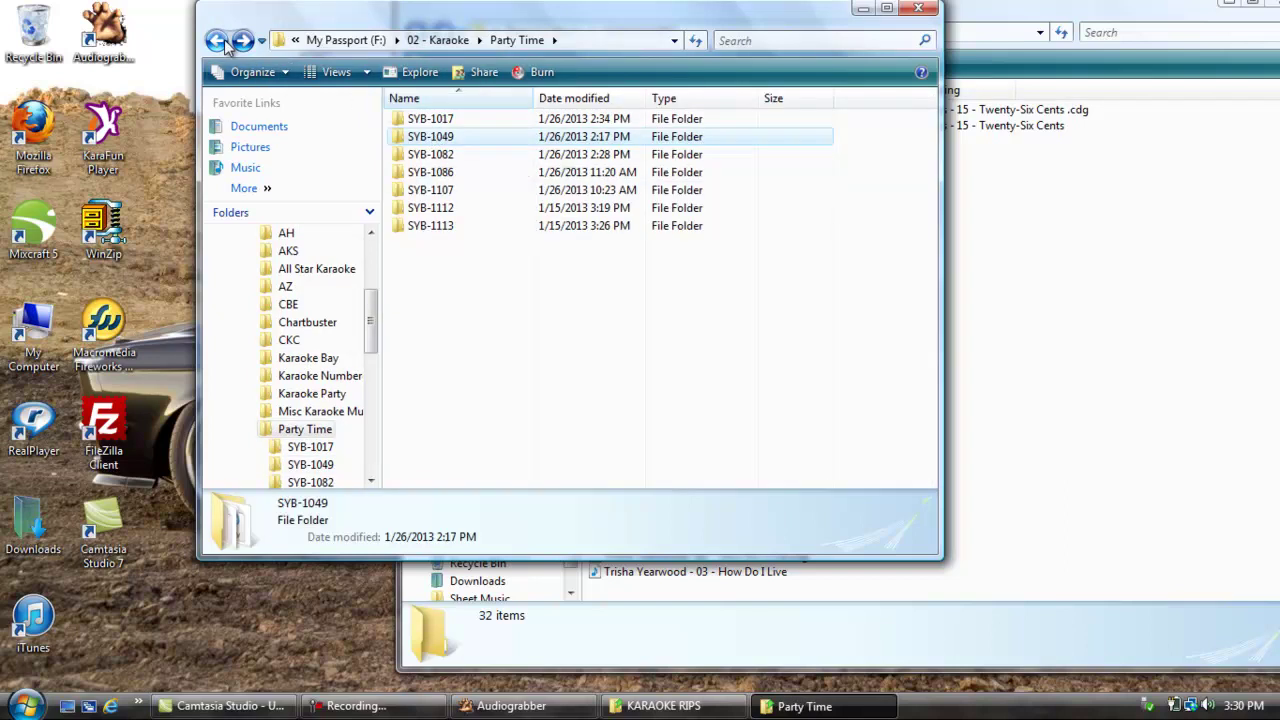
{"action": "left_click", "coordinate": [216, 40]}
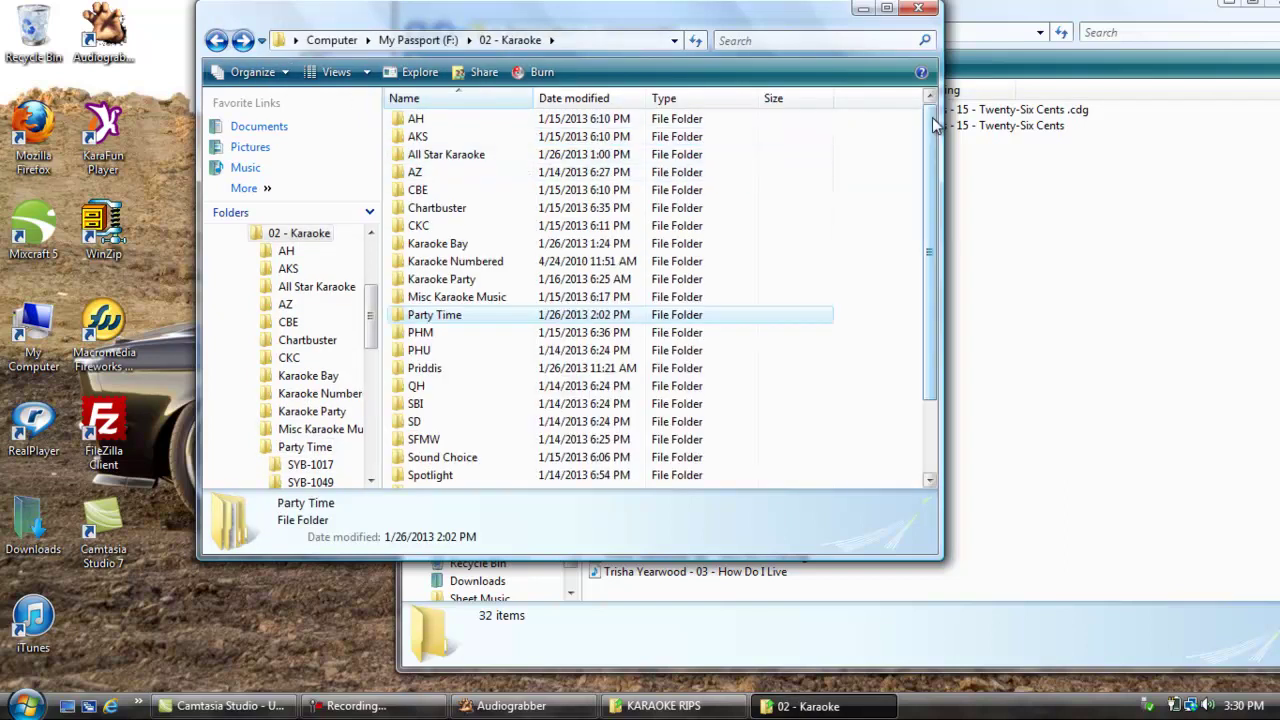
{"action": "left_click_drag", "start_coordinate": [933, 157], "coordinate": [933, 230]}
{"action": "left_click_drag", "start_coordinate": [931, 277], "coordinate": [933, 195]}
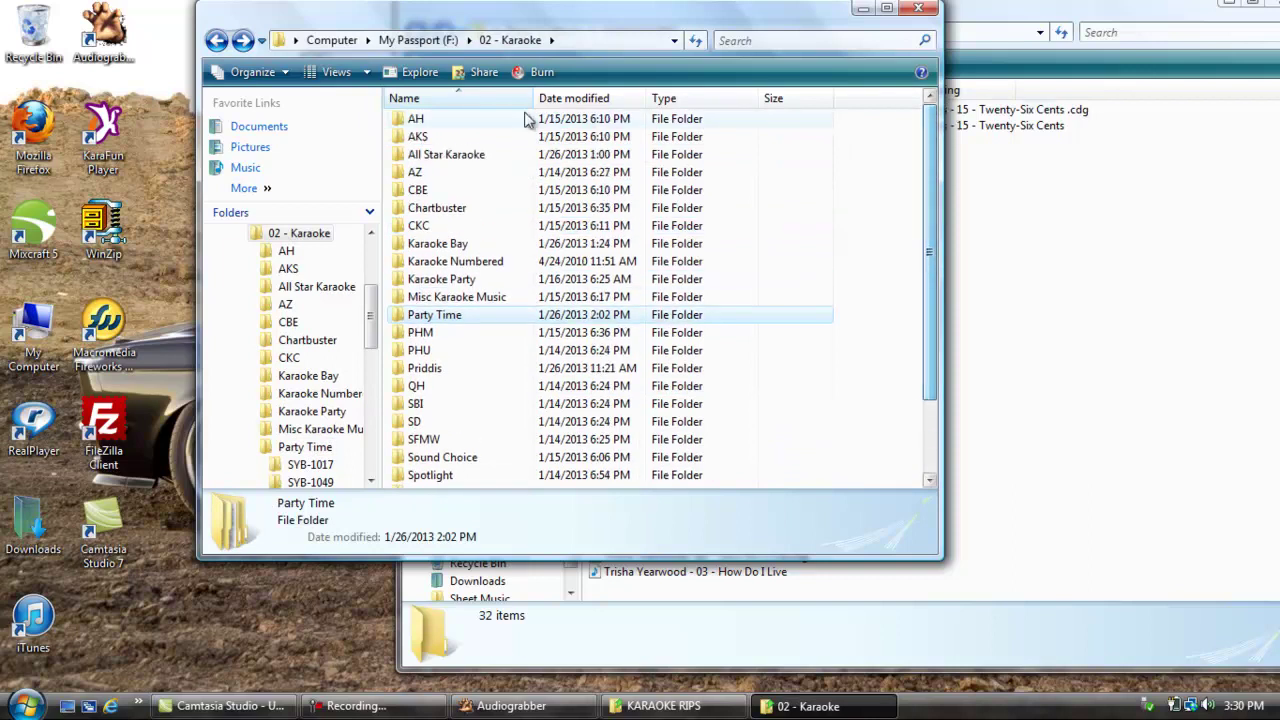
Browse the AH, AKS and All Star Karaoke\ASK-87\V1 library folders, returning to 02 - Karaoke
{"action": "double_click", "coordinate": [468, 118]}
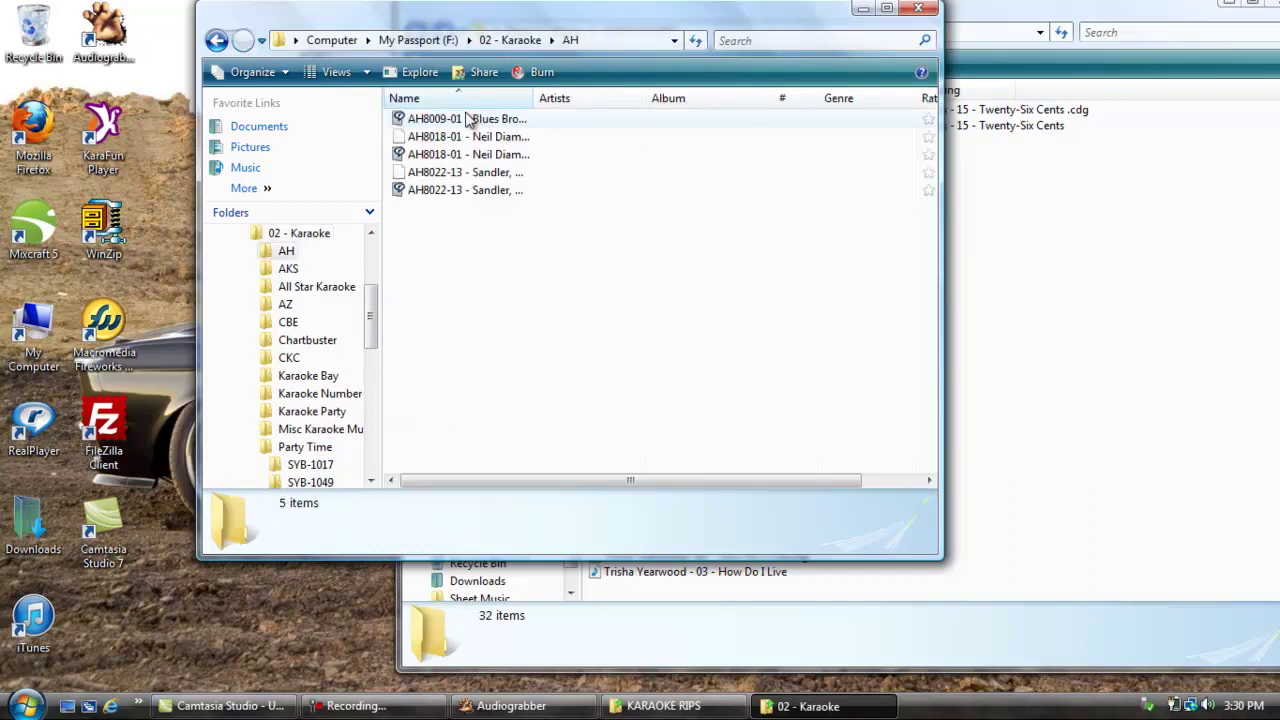
{"action": "left_click", "coordinate": [216, 40]}
{"action": "double_click", "coordinate": [416, 136]}
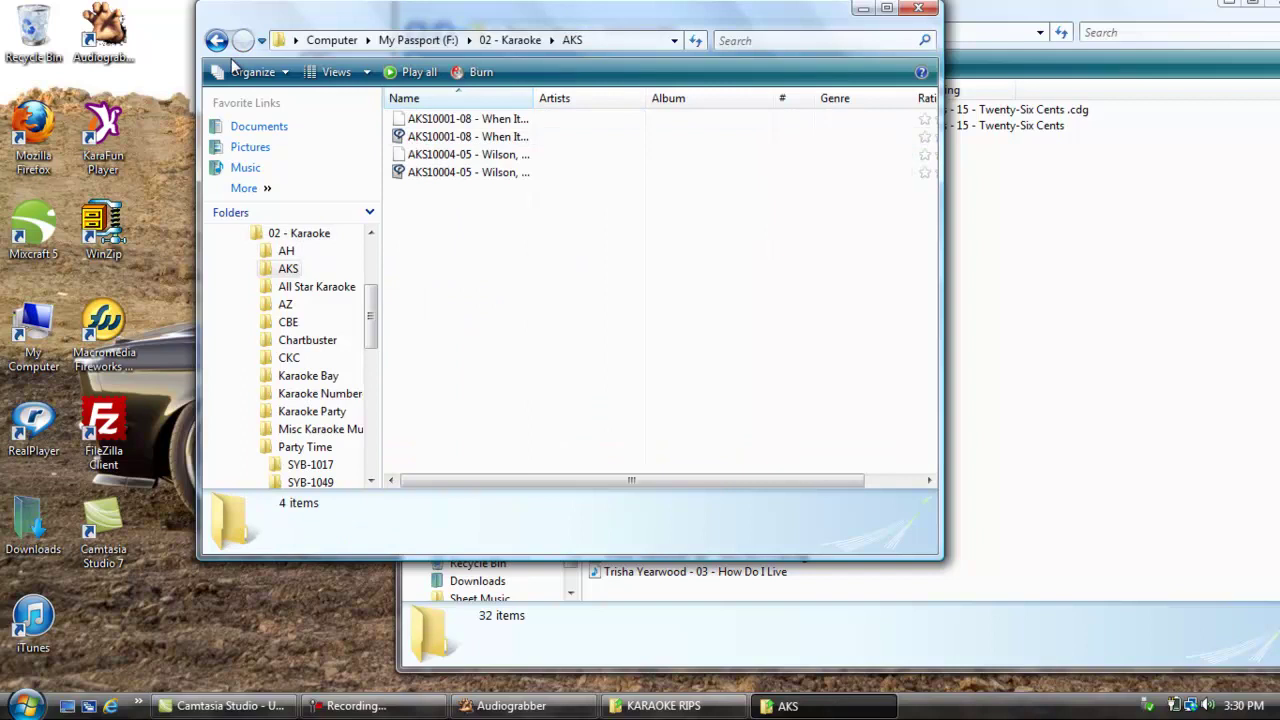
{"action": "left_click", "coordinate": [216, 40]}
{"action": "double_click", "coordinate": [420, 156]}
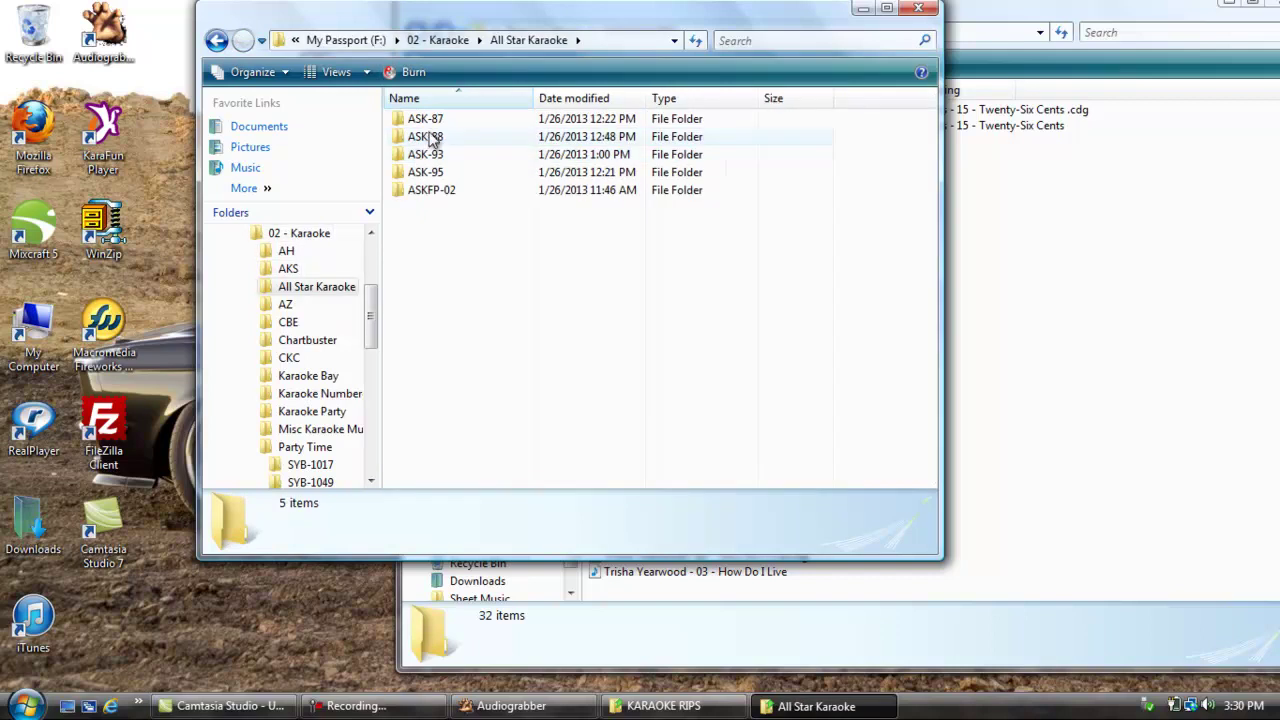
{"action": "double_click", "coordinate": [429, 120]}
{"action": "double_click", "coordinate": [413, 118]}
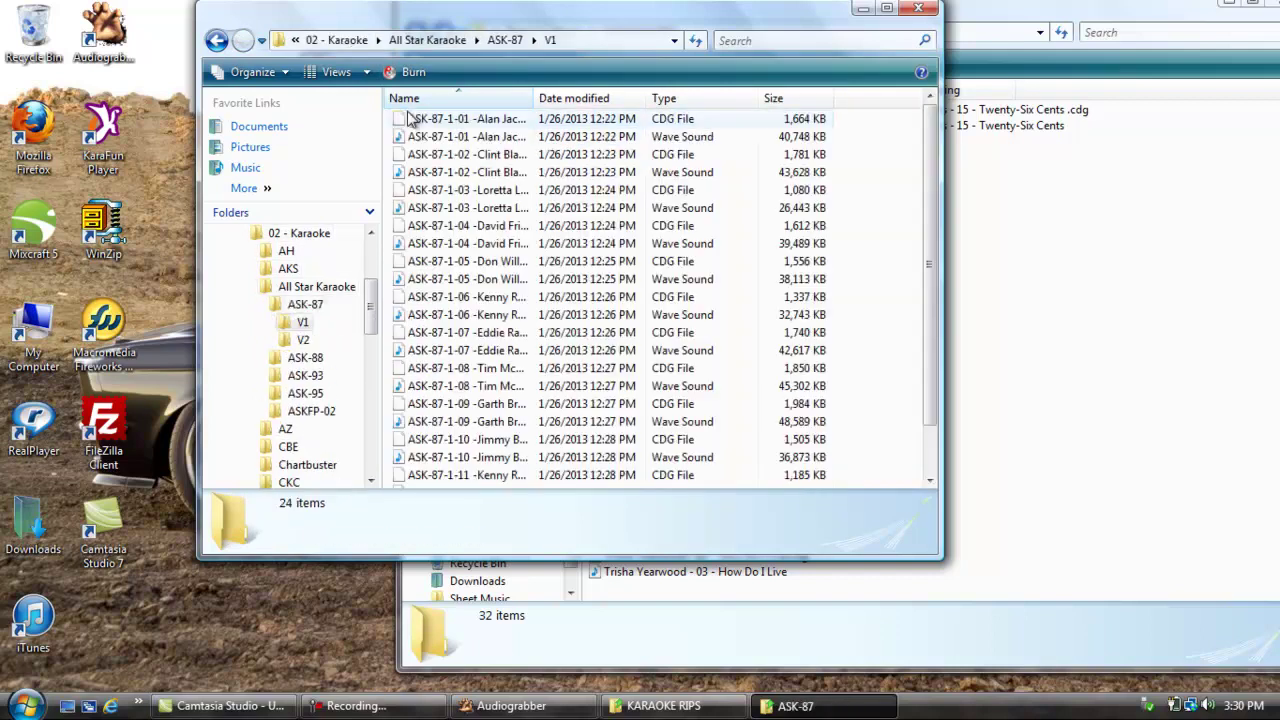
{"action": "left_click", "coordinate": [216, 42]}
{"action": "left_click", "coordinate": [216, 40]}
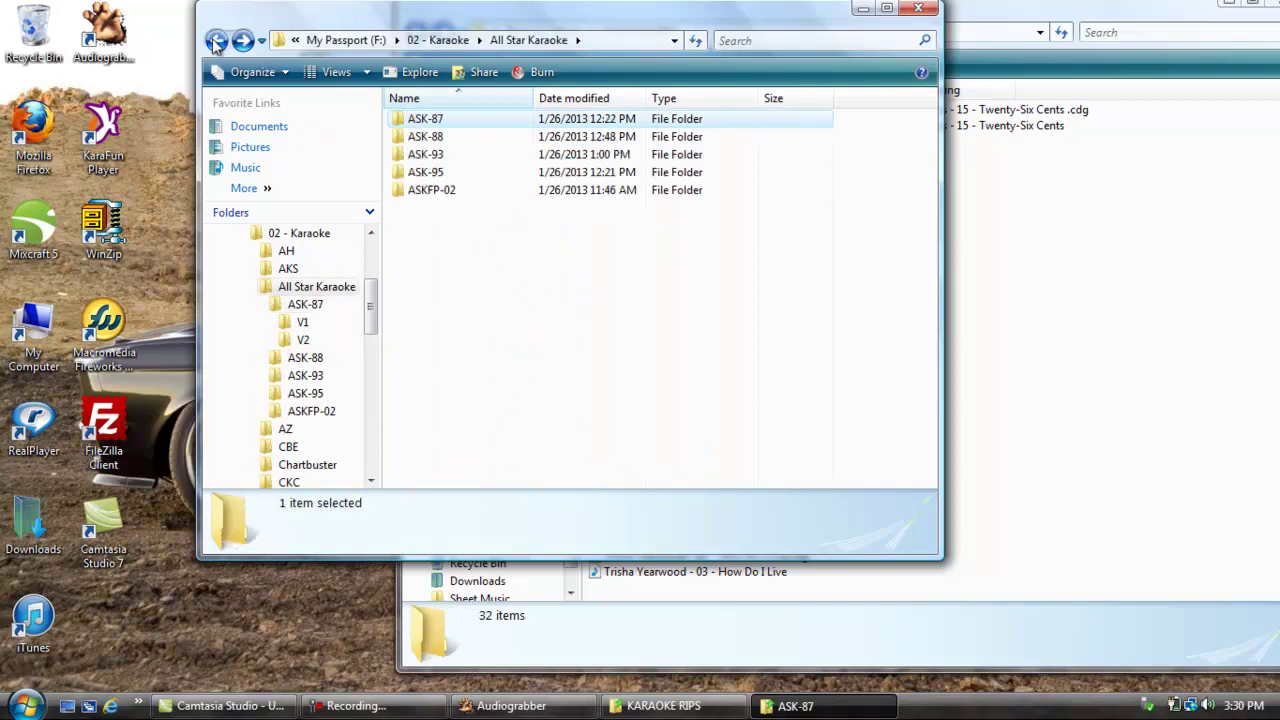
{"action": "left_click", "coordinate": [216, 40]}
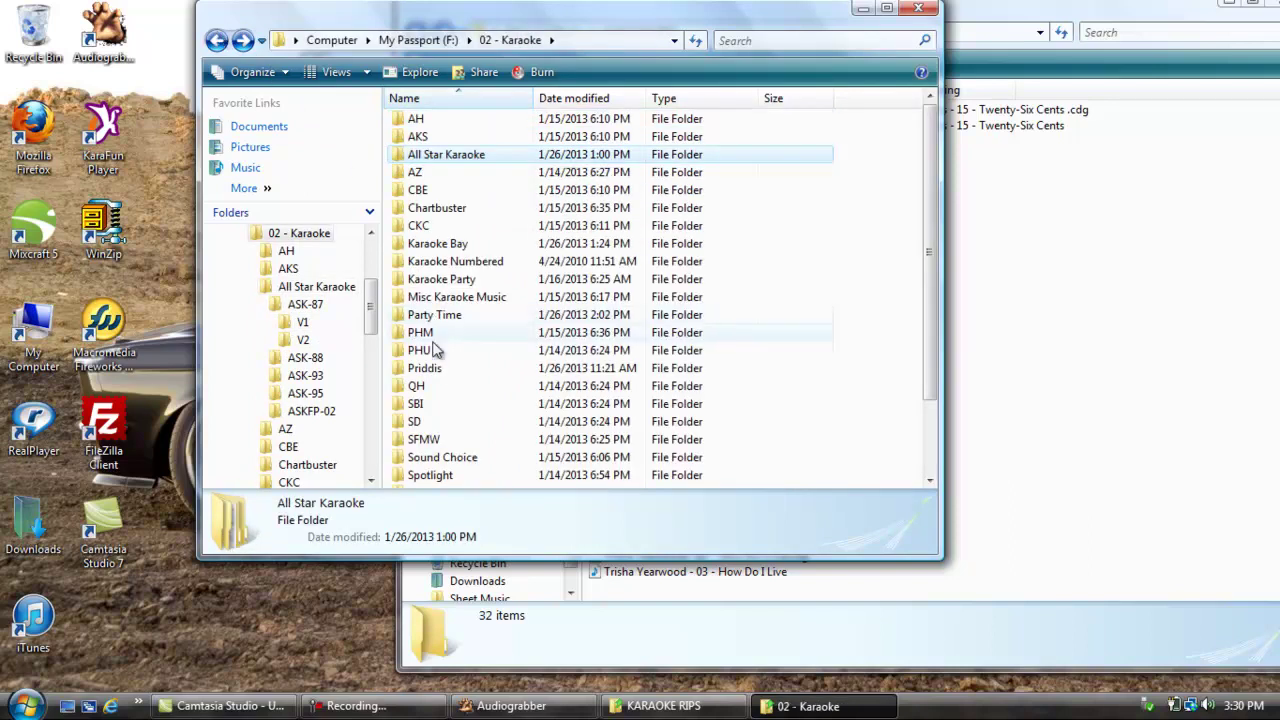
{"action": "double_click", "coordinate": [438, 263]}
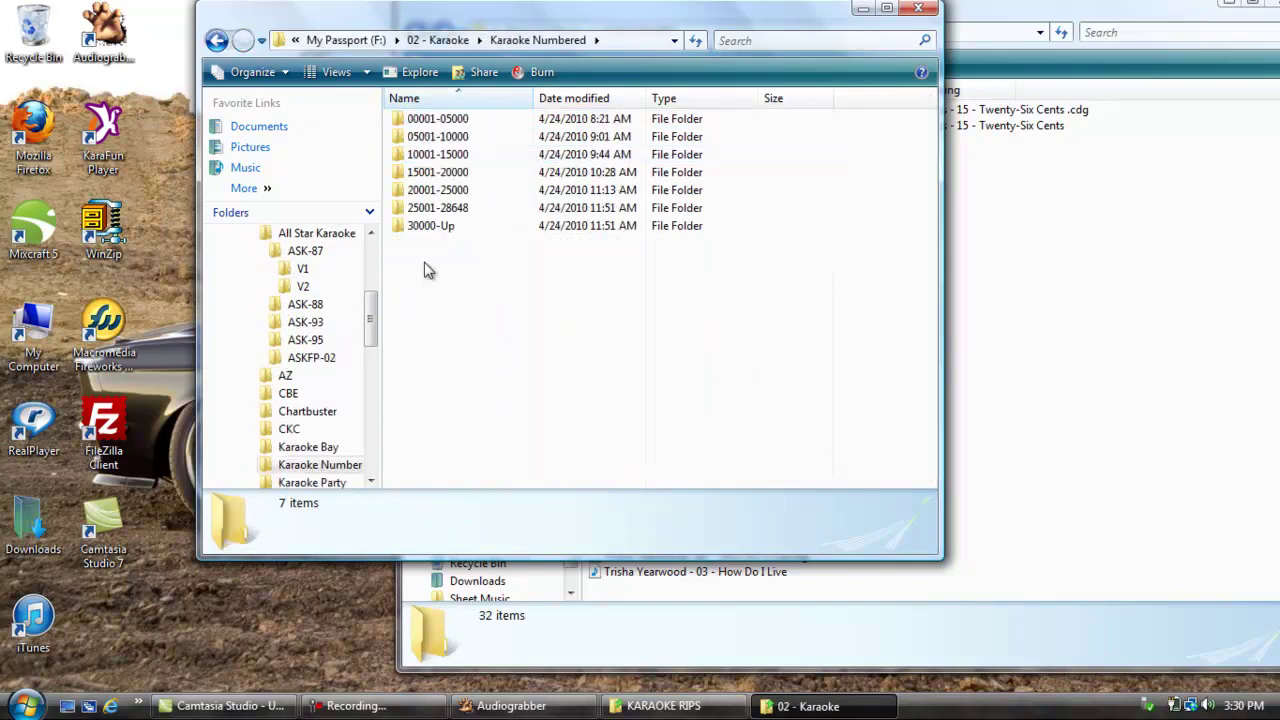
{"action": "left_click", "coordinate": [432, 121]}
{"action": "double_click", "coordinate": [432, 120]}
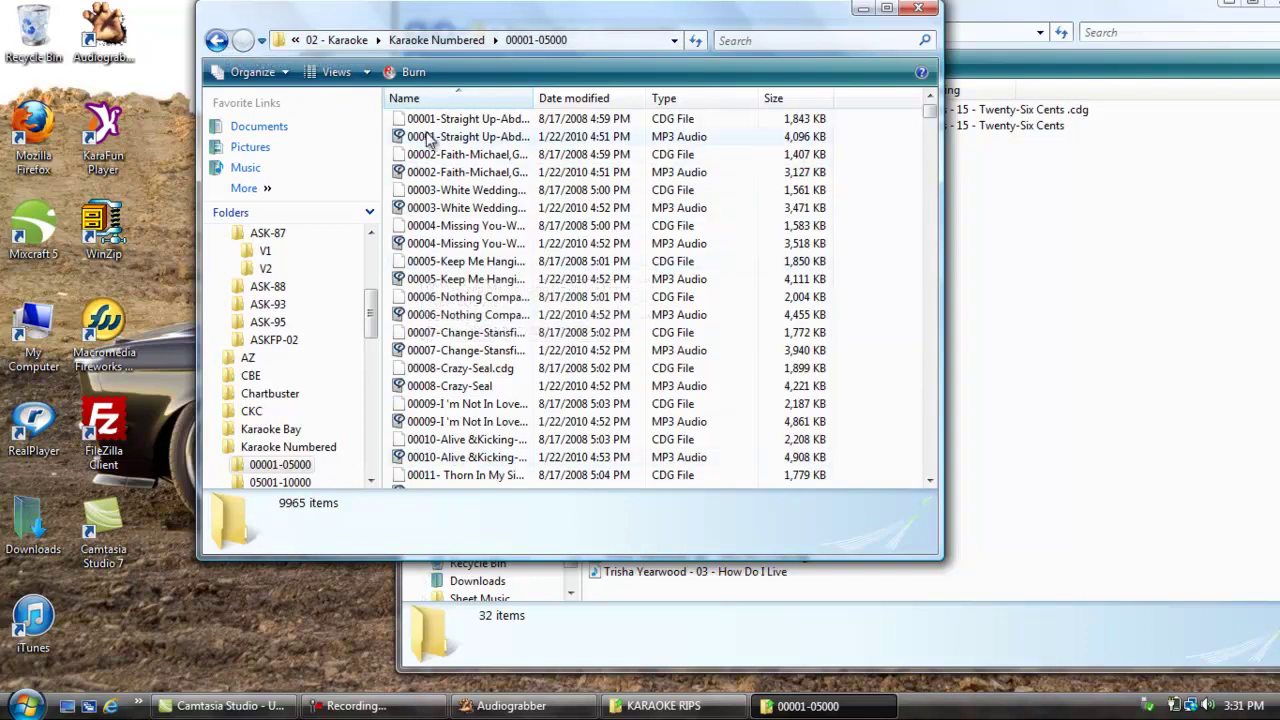
{"action": "left_click", "coordinate": [217, 42]}
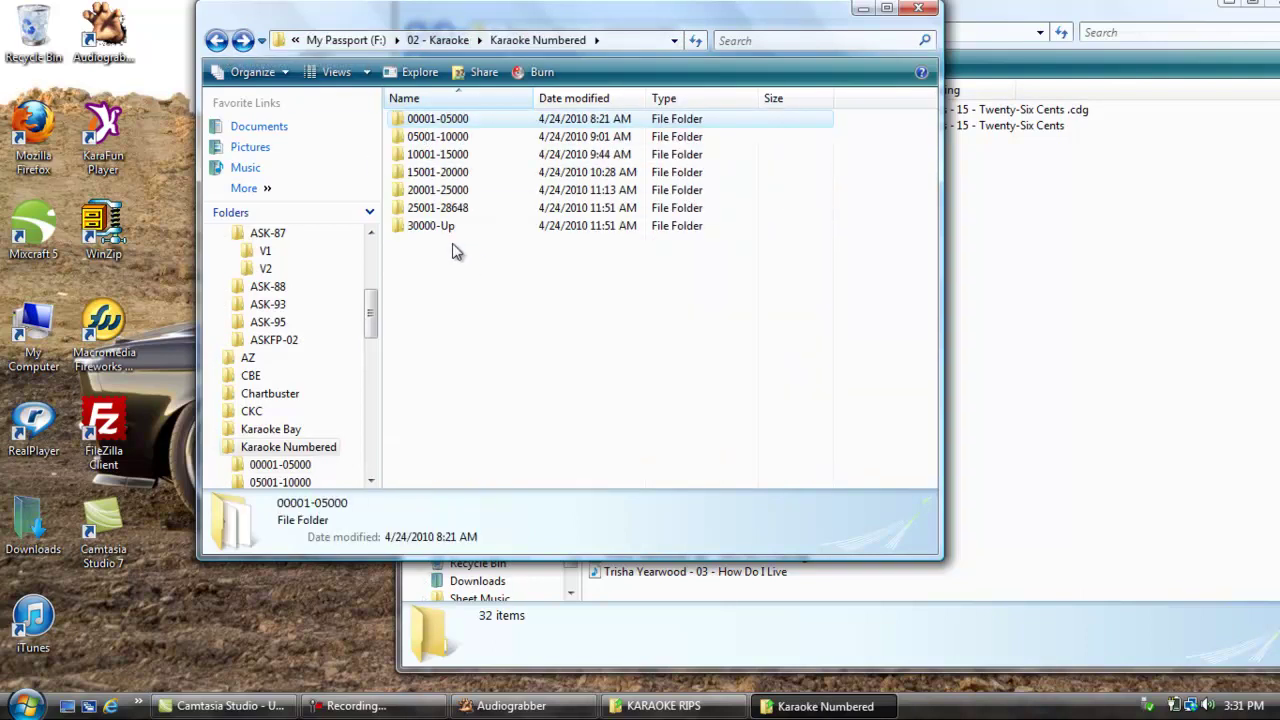
{"action": "left_click", "coordinate": [217, 40]}
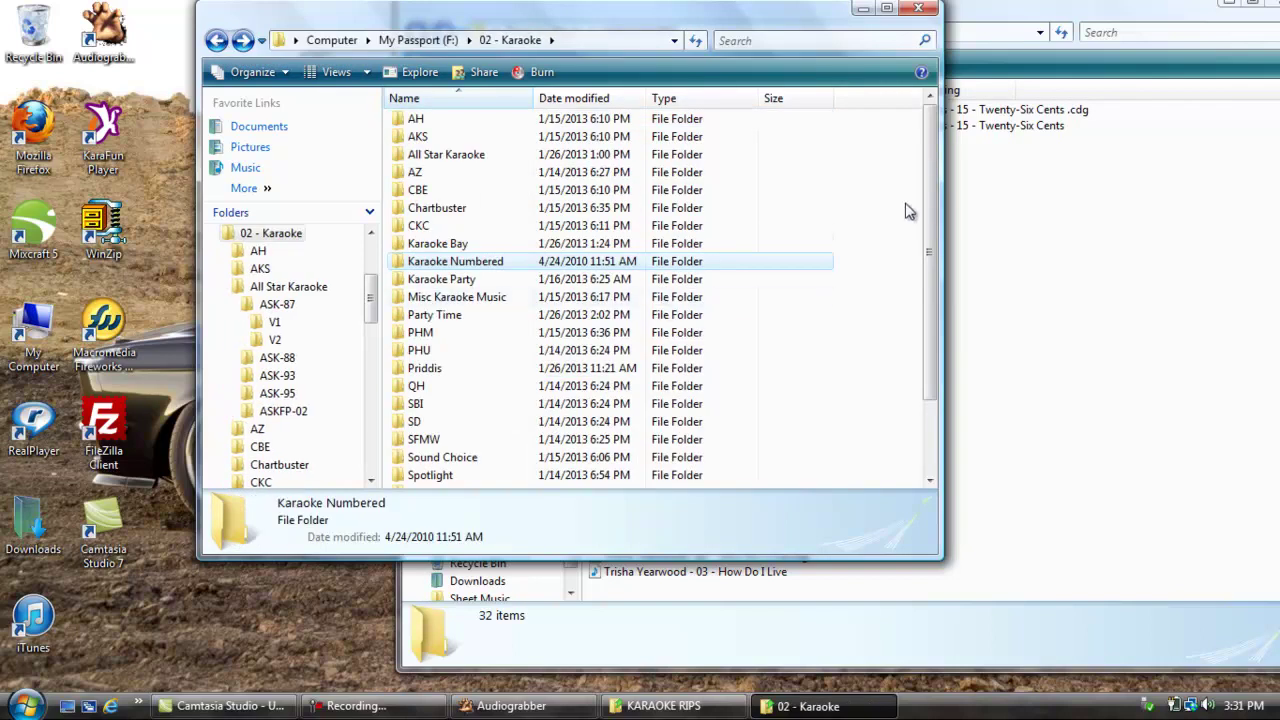
Check the Sound Choice folder, return to 02 - Karaoke, and bring KARAOKE RIPS to the front
{"action": "scroll", "coordinate": [934, 332], "scroll_direction": "down", "scroll_amount": 2}
{"action": "left_click_drag", "start_coordinate": [934, 332], "coordinate": [937, 167]}
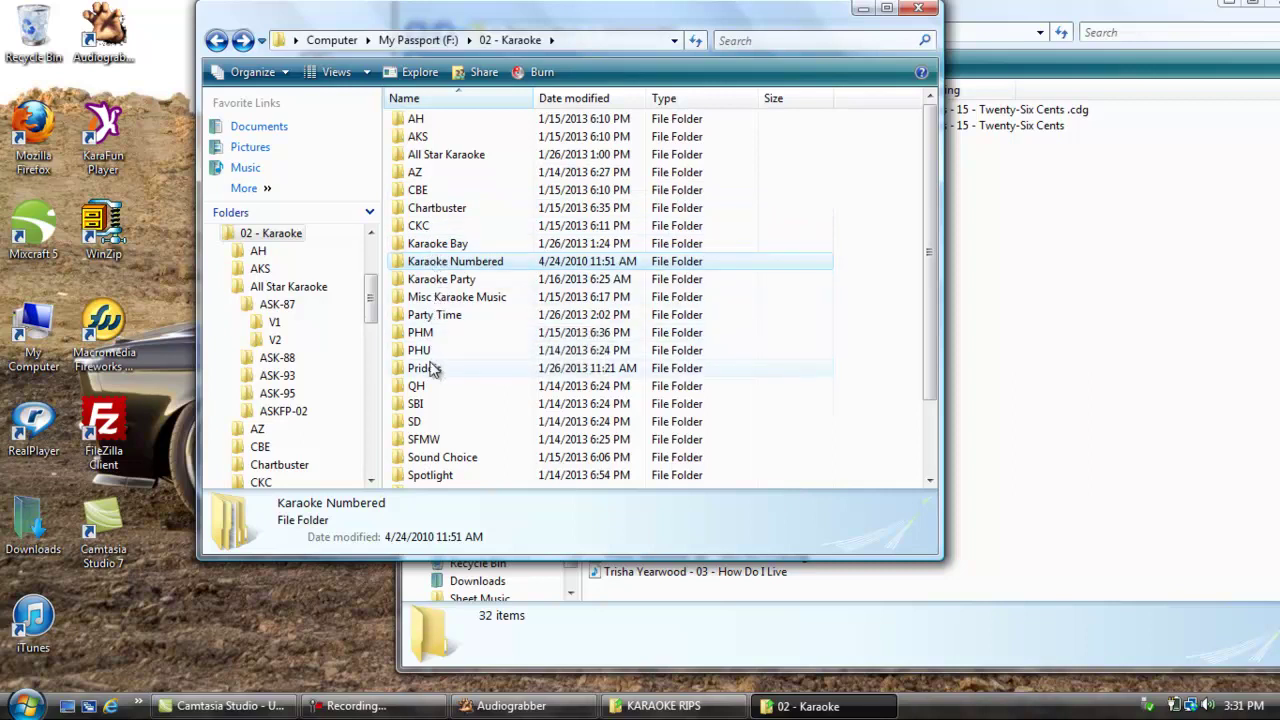
{"action": "left_click", "coordinate": [440, 459]}
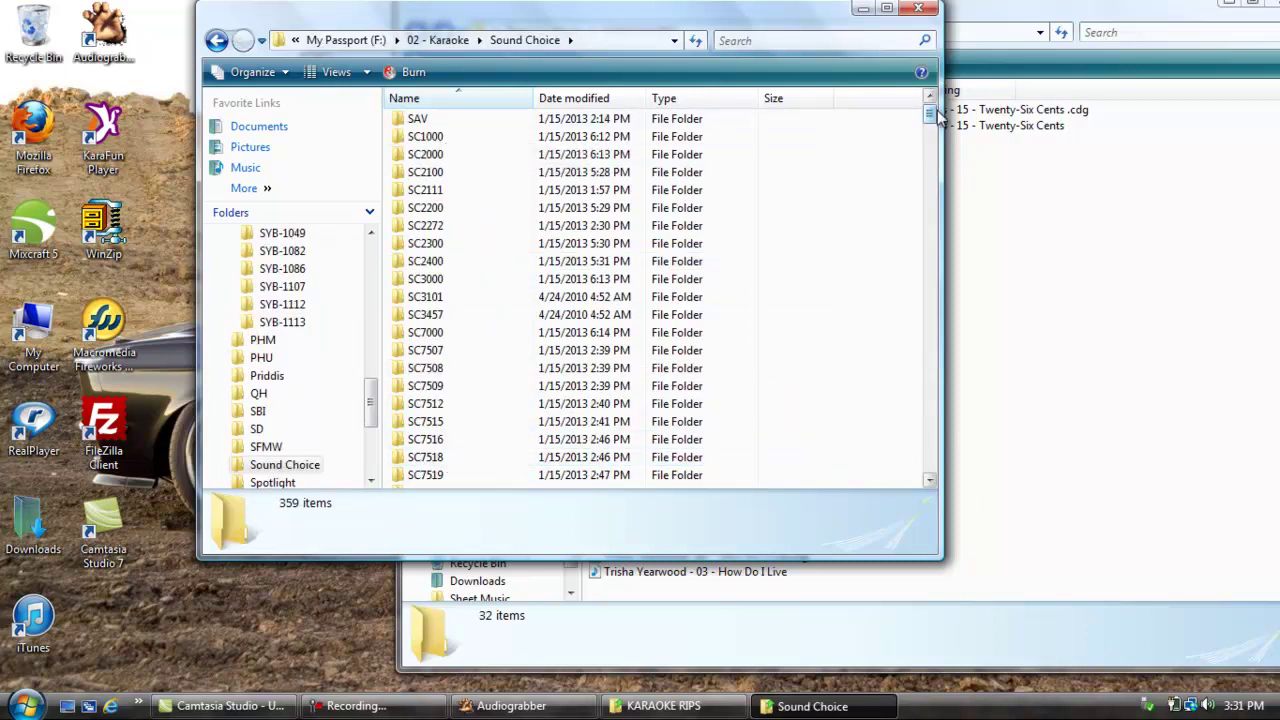
{"action": "left_click_drag", "start_coordinate": [937, 118], "coordinate": [337, 5]}
{"action": "left_click", "coordinate": [216, 41]}
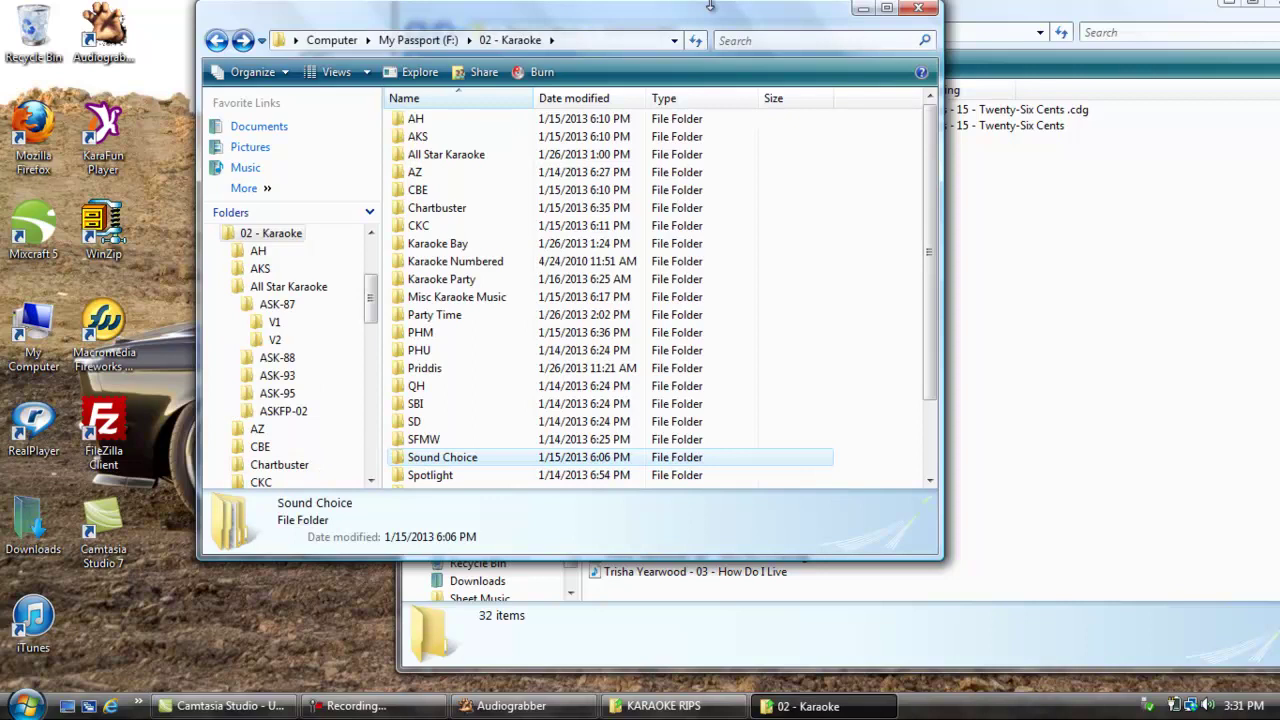
{"action": "left_click", "coordinate": [1002, 12]}
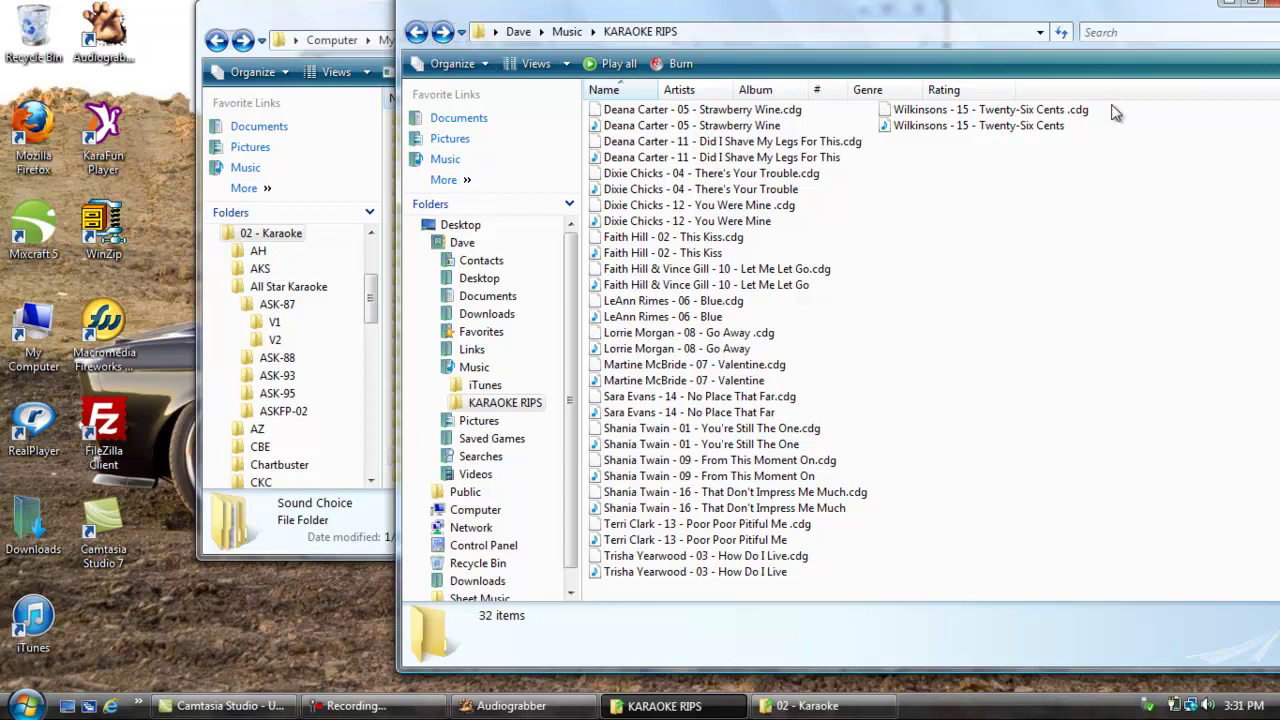
Delete all 32 ripped files from KARAOKE RIPS to the Recycle Bin and close the window
{"action": "left_click_drag", "start_coordinate": [620, 22], "coordinate": [408, 56]}
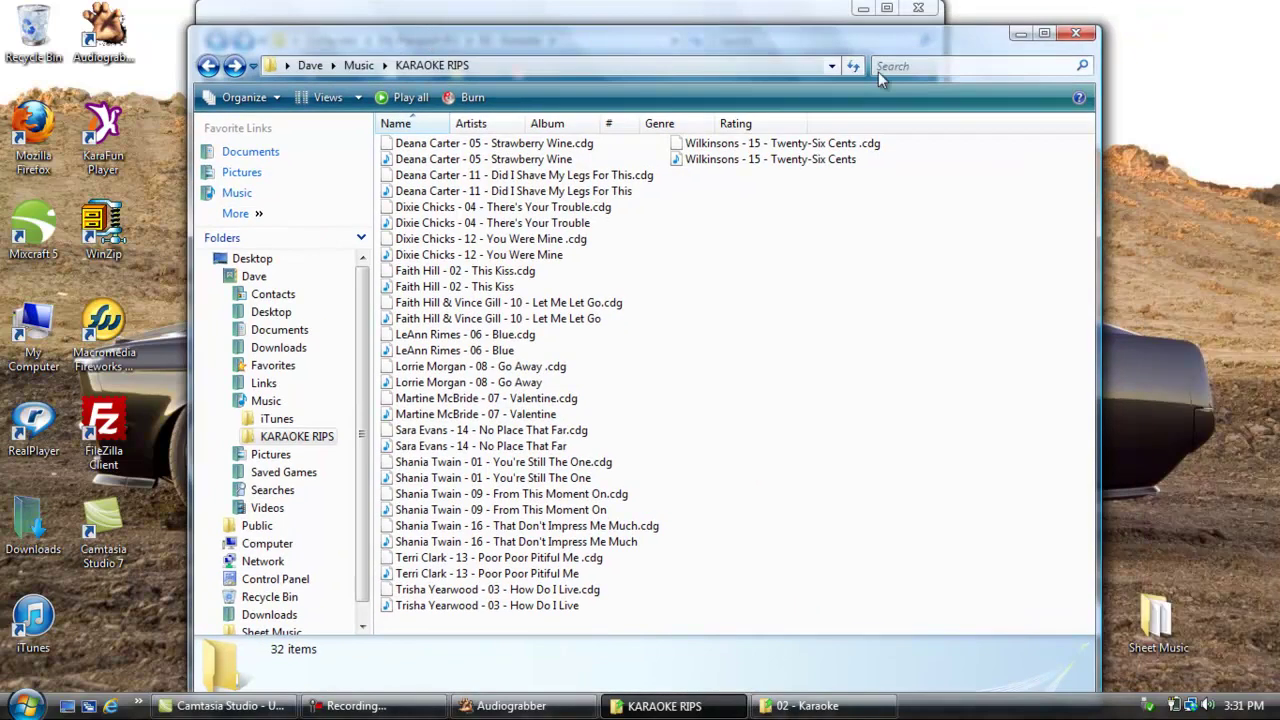
{"action": "left_click_drag", "start_coordinate": [938, 140], "coordinate": [790, 165]}
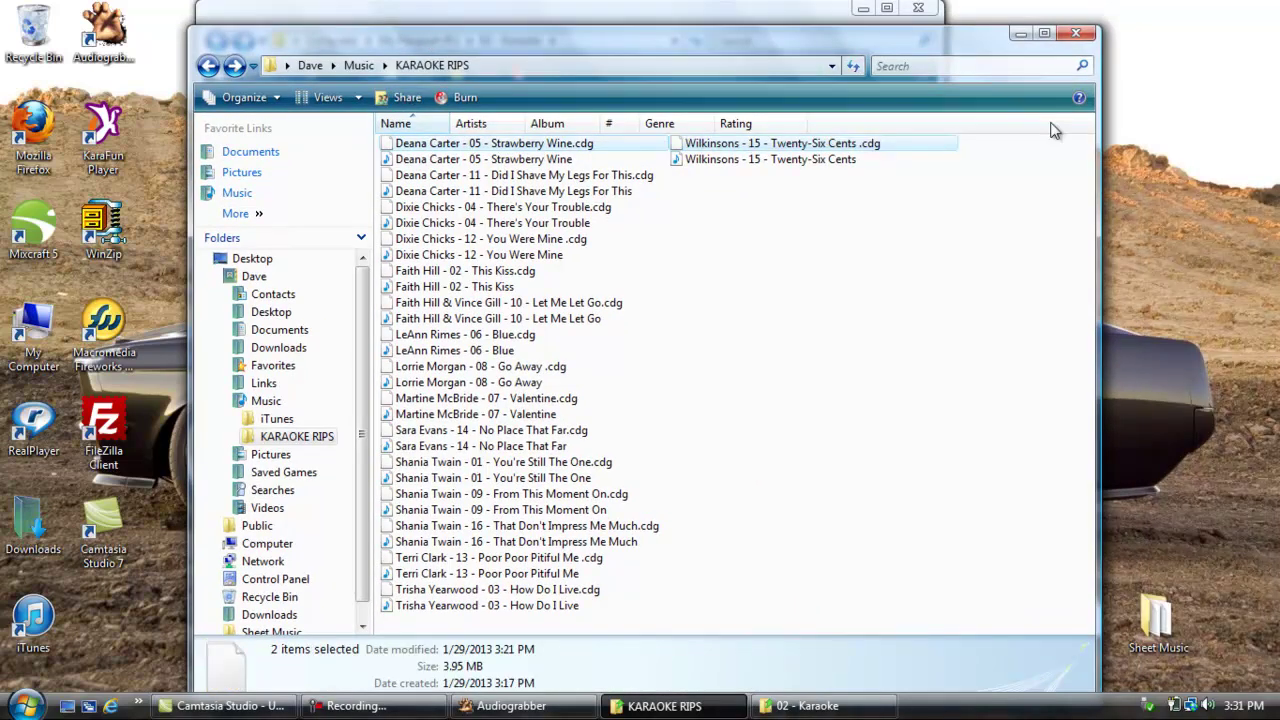
{"action": "left_click_drag", "start_coordinate": [1008, 140], "coordinate": [405, 612]}
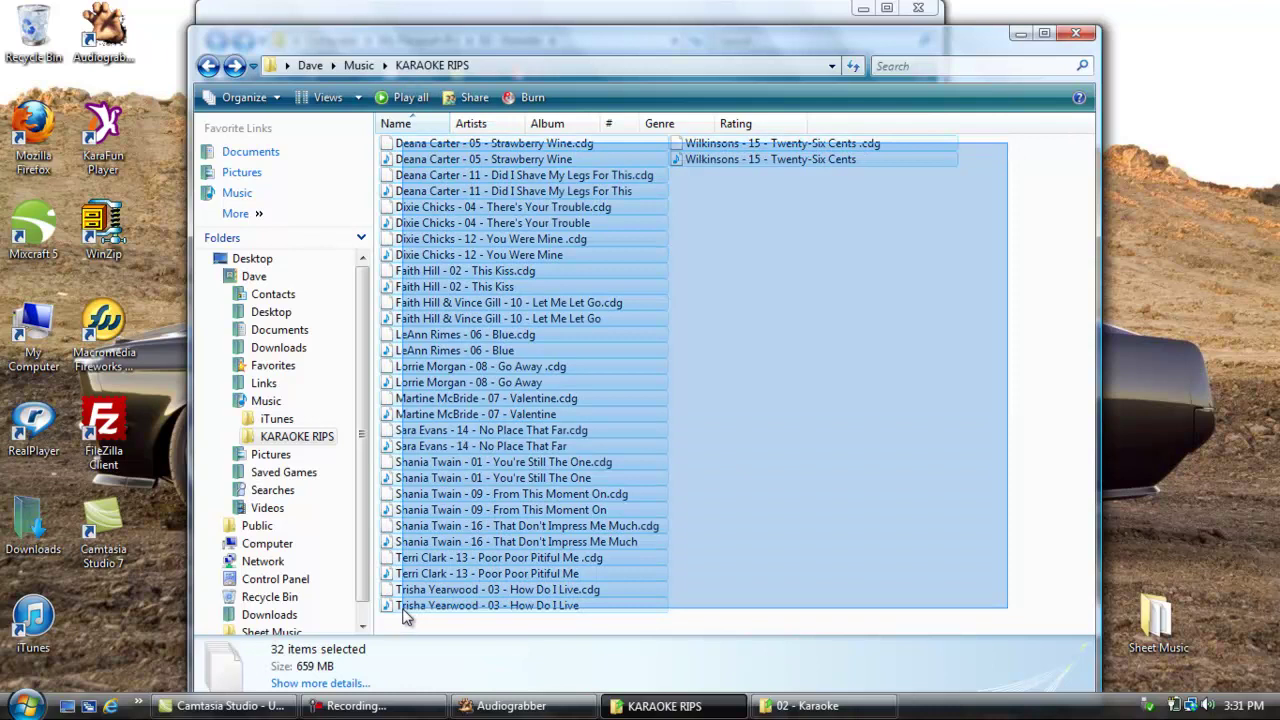
{"action": "right_click", "coordinate": [405, 615]}
{"action": "left_click", "coordinate": [470, 547]}
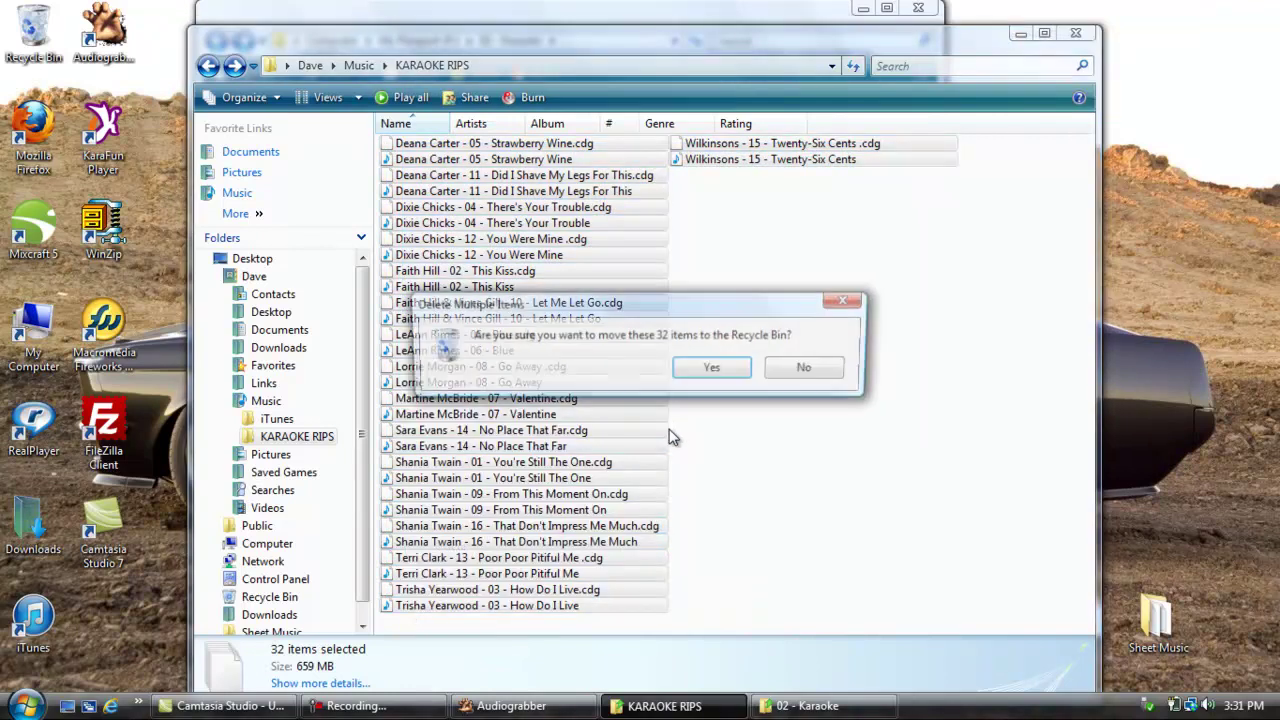
{"action": "left_click", "coordinate": [710, 369]}
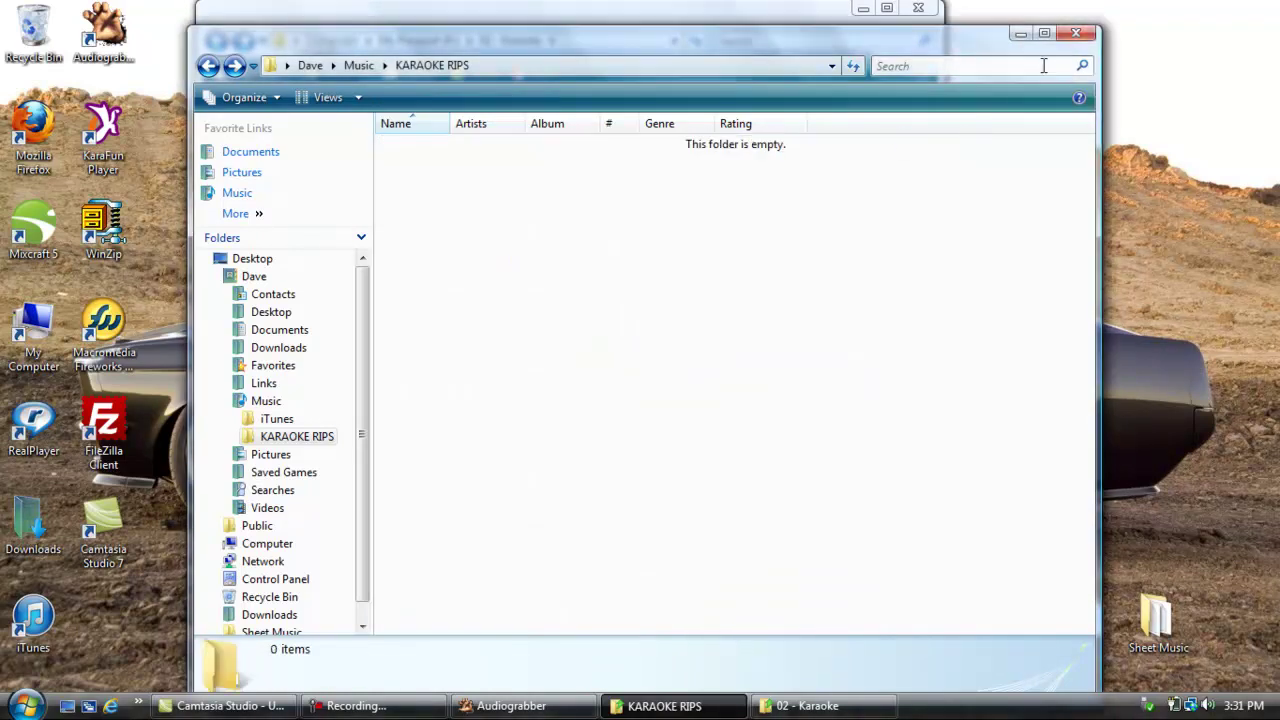
{"action": "left_click", "coordinate": [1078, 36]}
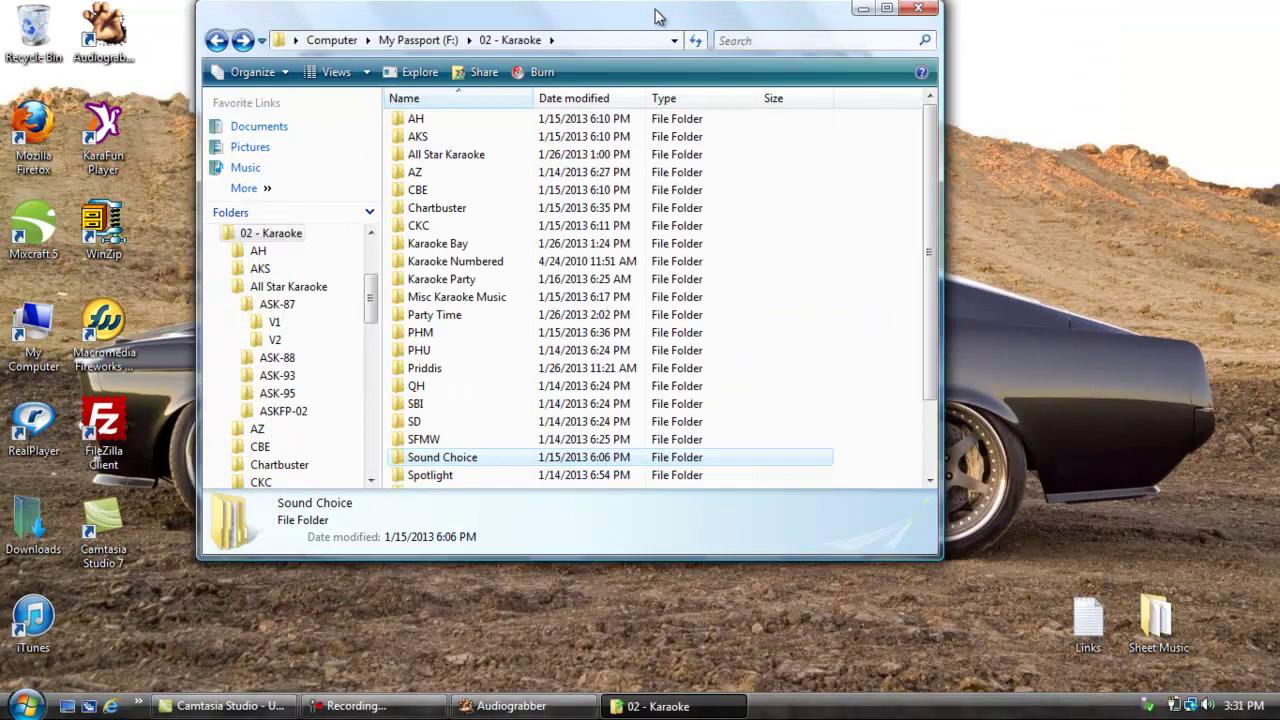
Close the 02 - Karaoke window and reload the disc's freedb track info in Audiograbber
{"action": "left_click_drag", "start_coordinate": [658, 16], "coordinate": [918, 1]}
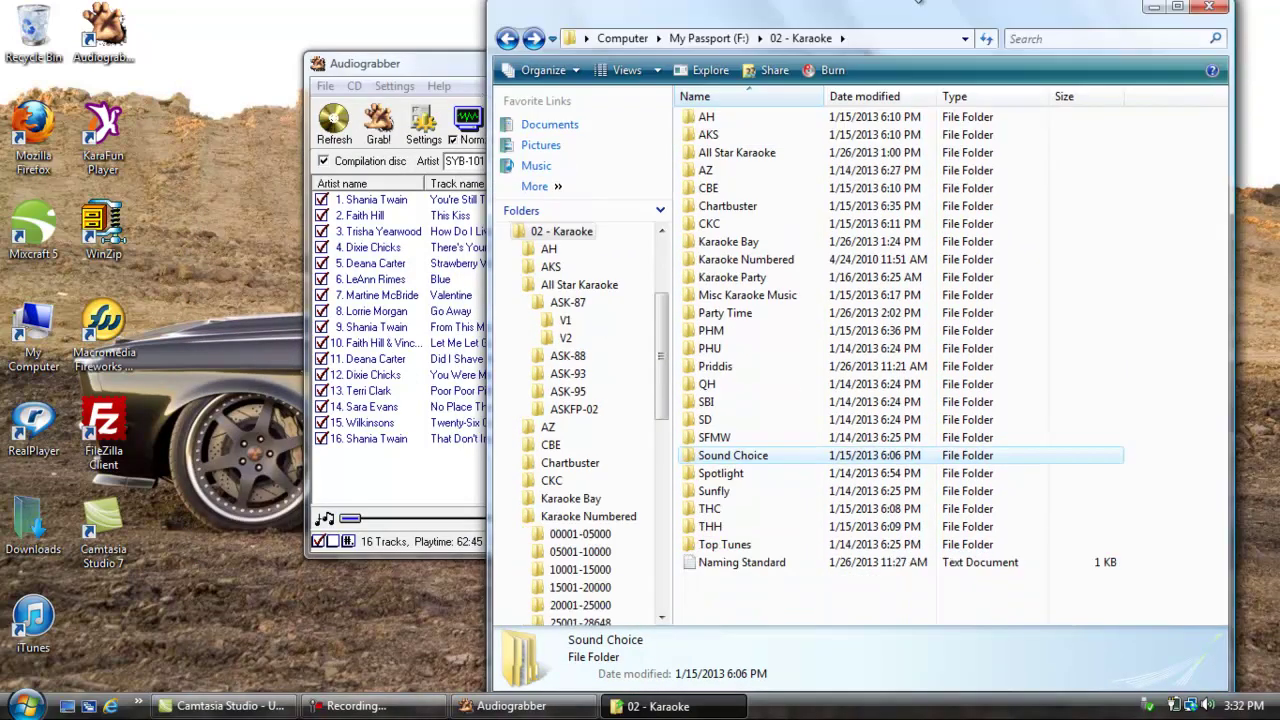
{"action": "left_click", "coordinate": [1210, 7]}
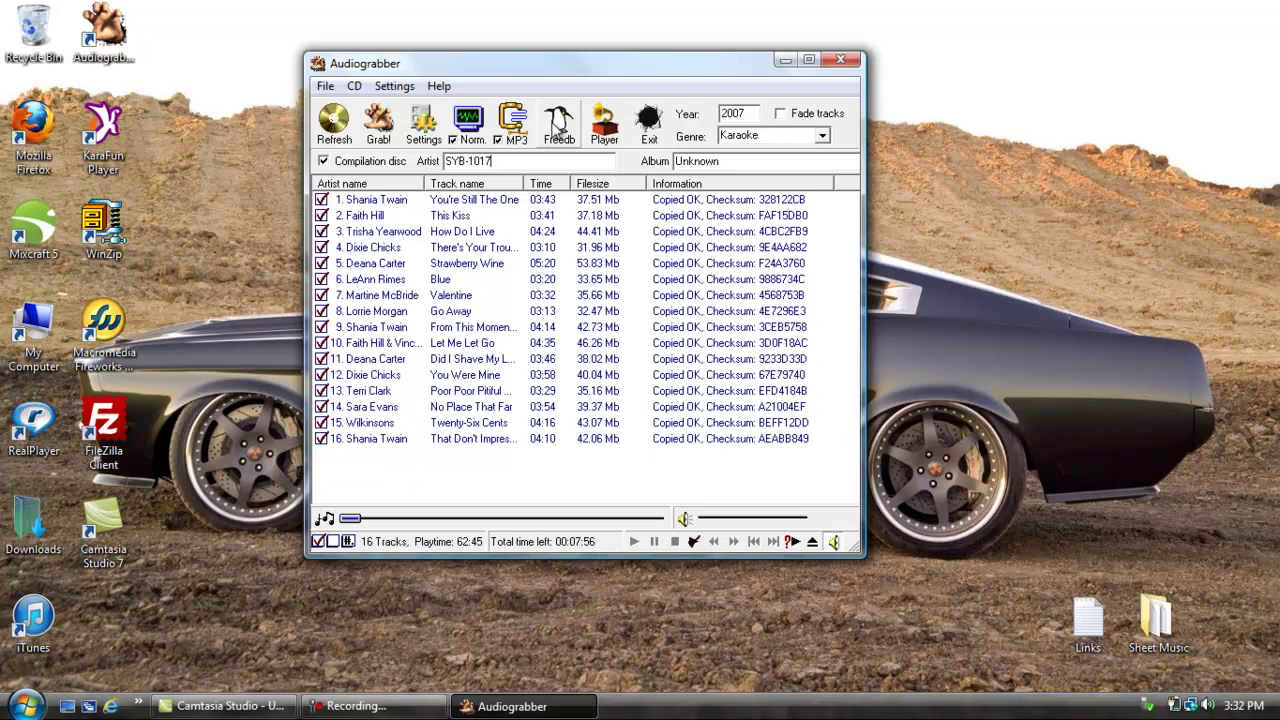
{"action": "left_click", "coordinate": [558, 124]}
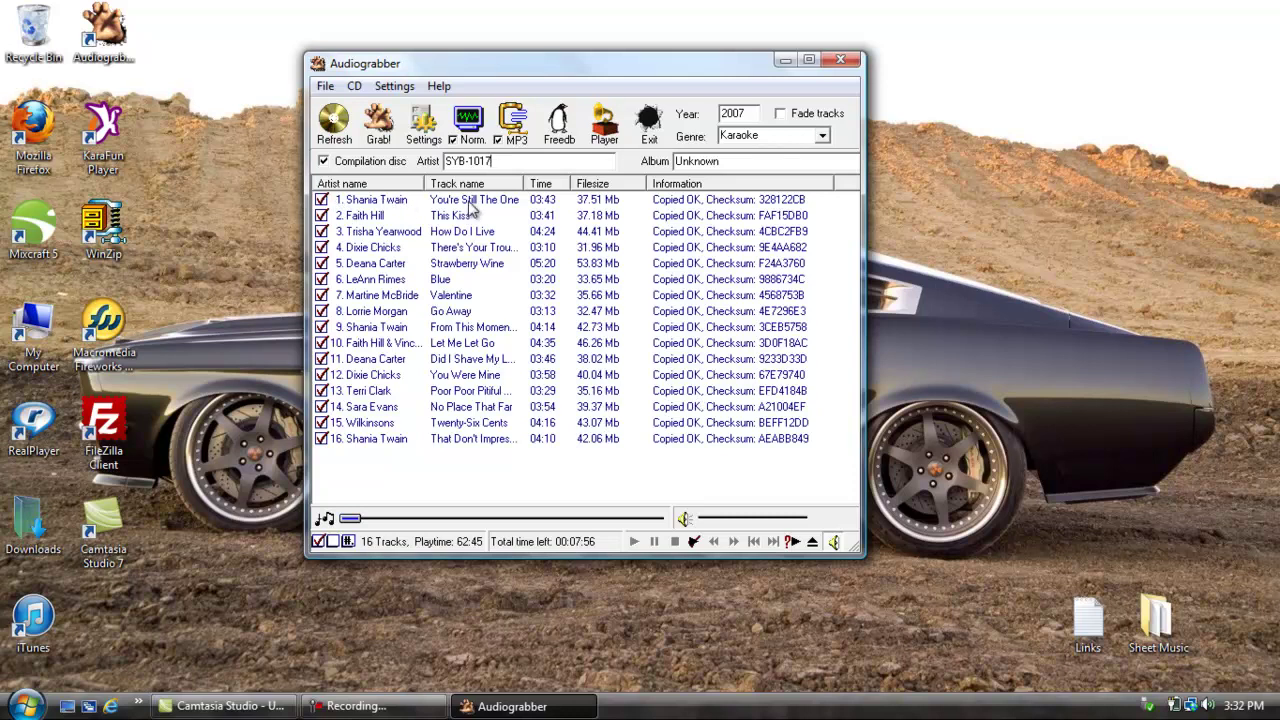
Close Audiograbber and refresh the desktop
{"action": "left_click", "coordinate": [840, 62]}
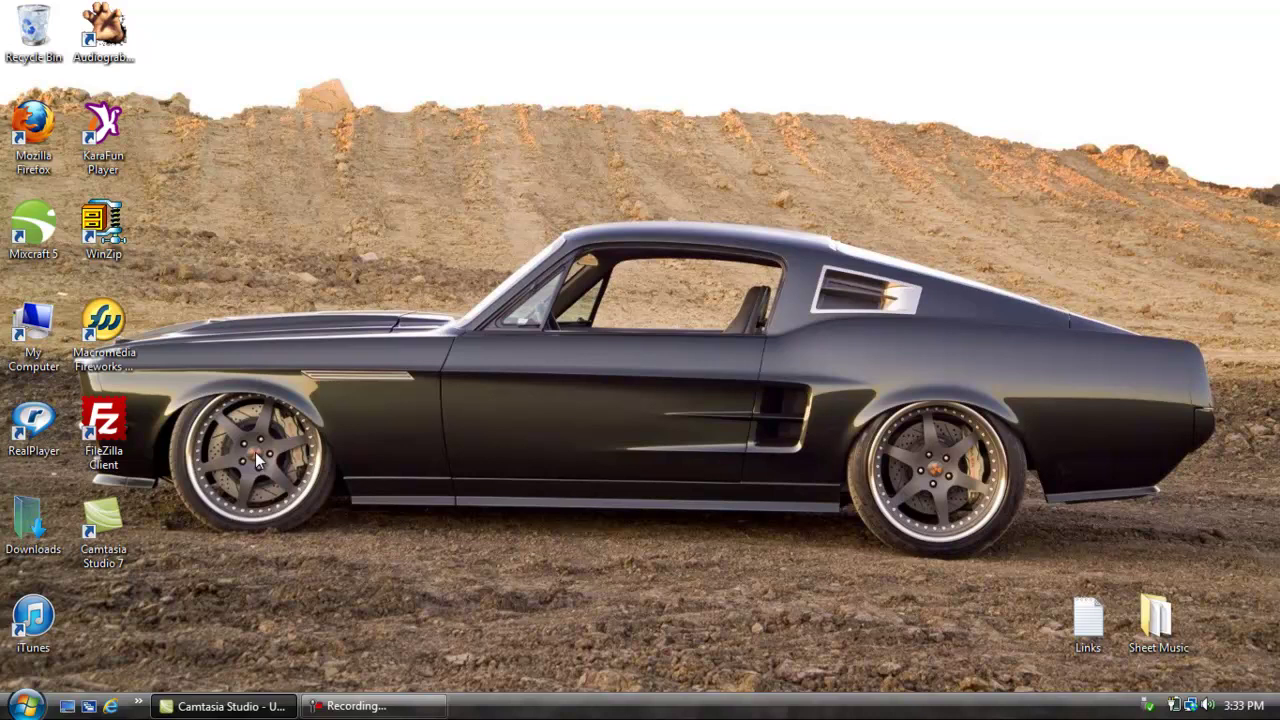
{"action": "right_click", "coordinate": [353, 262]}
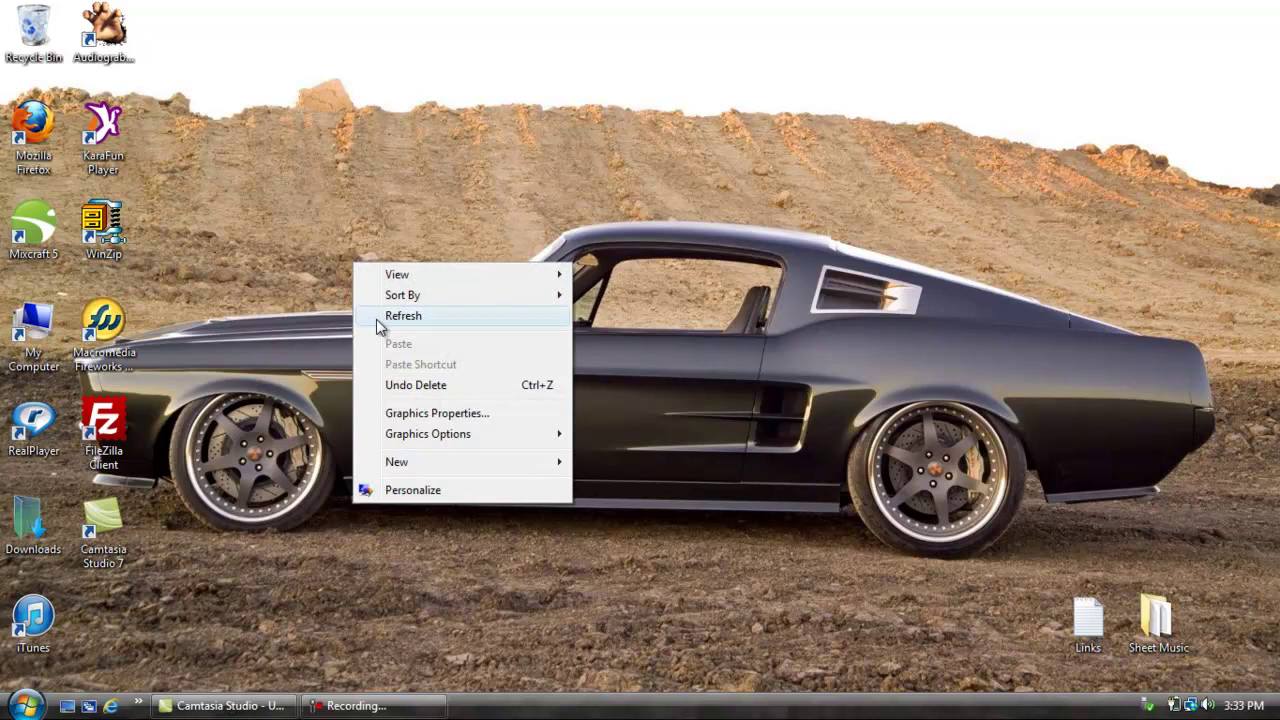
{"action": "left_click", "coordinate": [377, 321]}
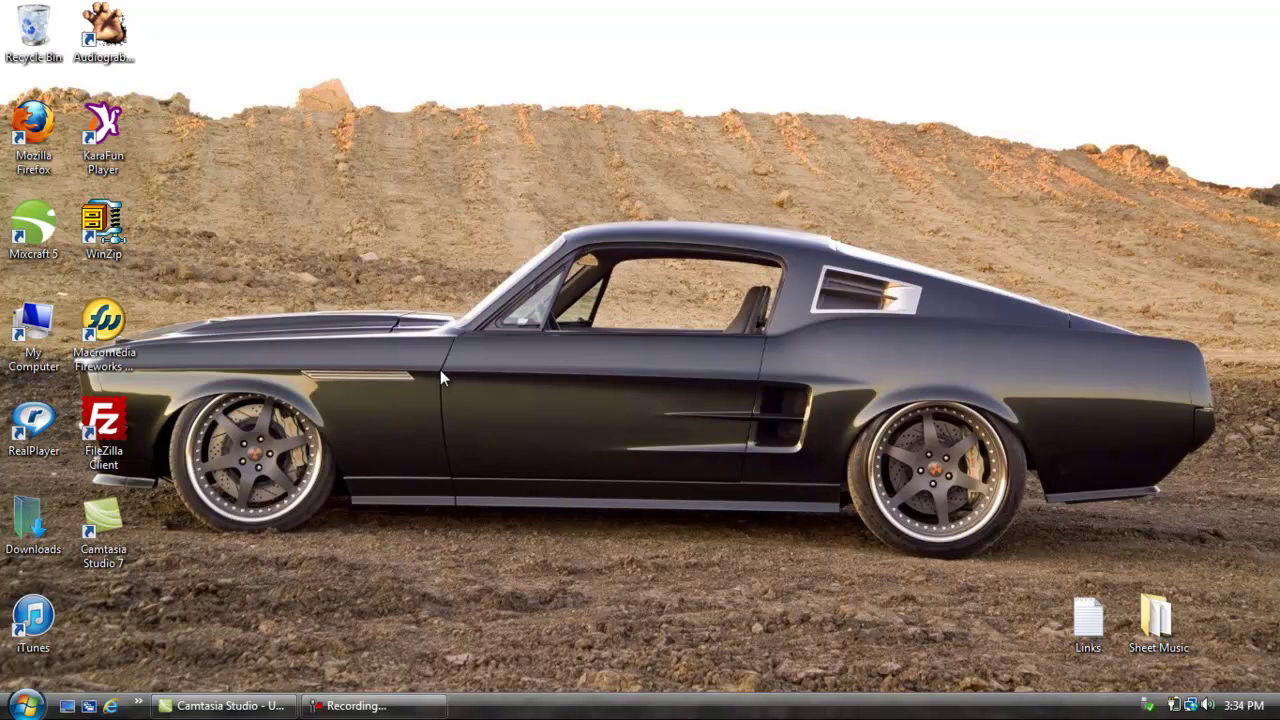
Empty the Recycle Bin, confirming permanent deletion
{"action": "right_click", "coordinate": [32, 16]}
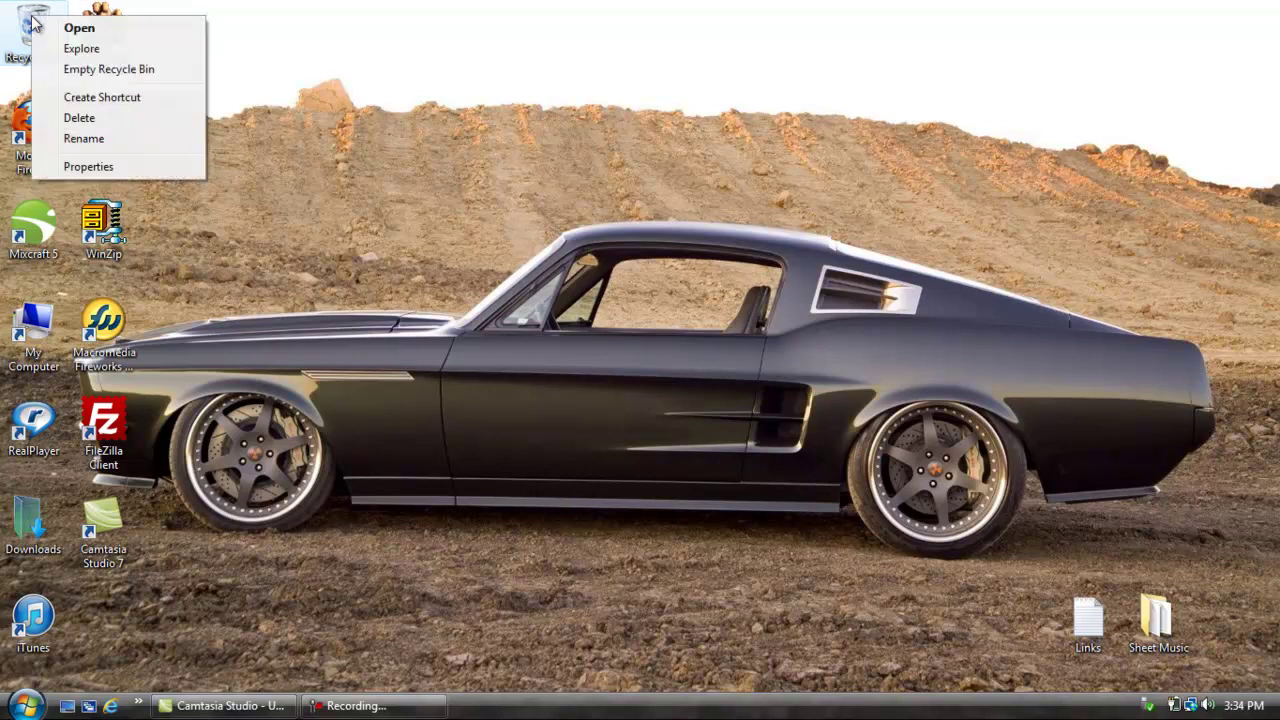
{"action": "left_click", "coordinate": [107, 70]}
{"action": "left_click", "coordinate": [696, 367]}
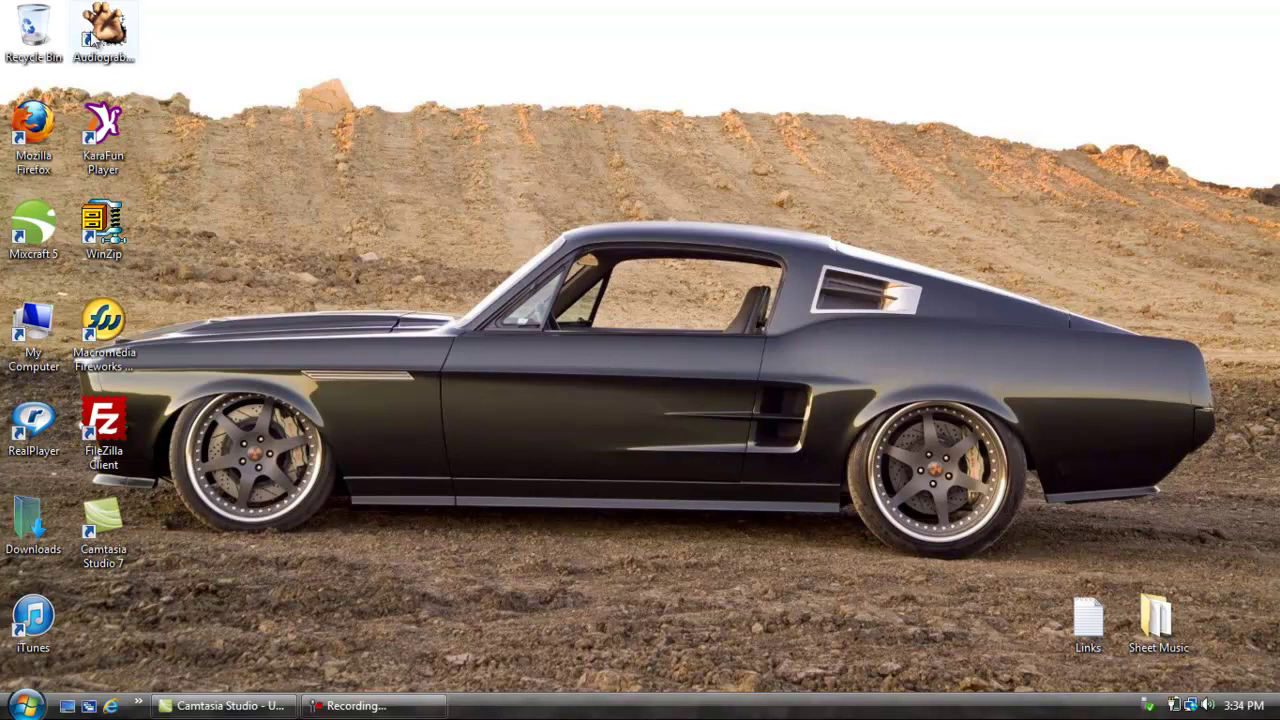
Briefly relaunch Audiograbber with MP3 output on, browse the CD menu, then close it
{"action": "double_click", "coordinate": [103, 30]}
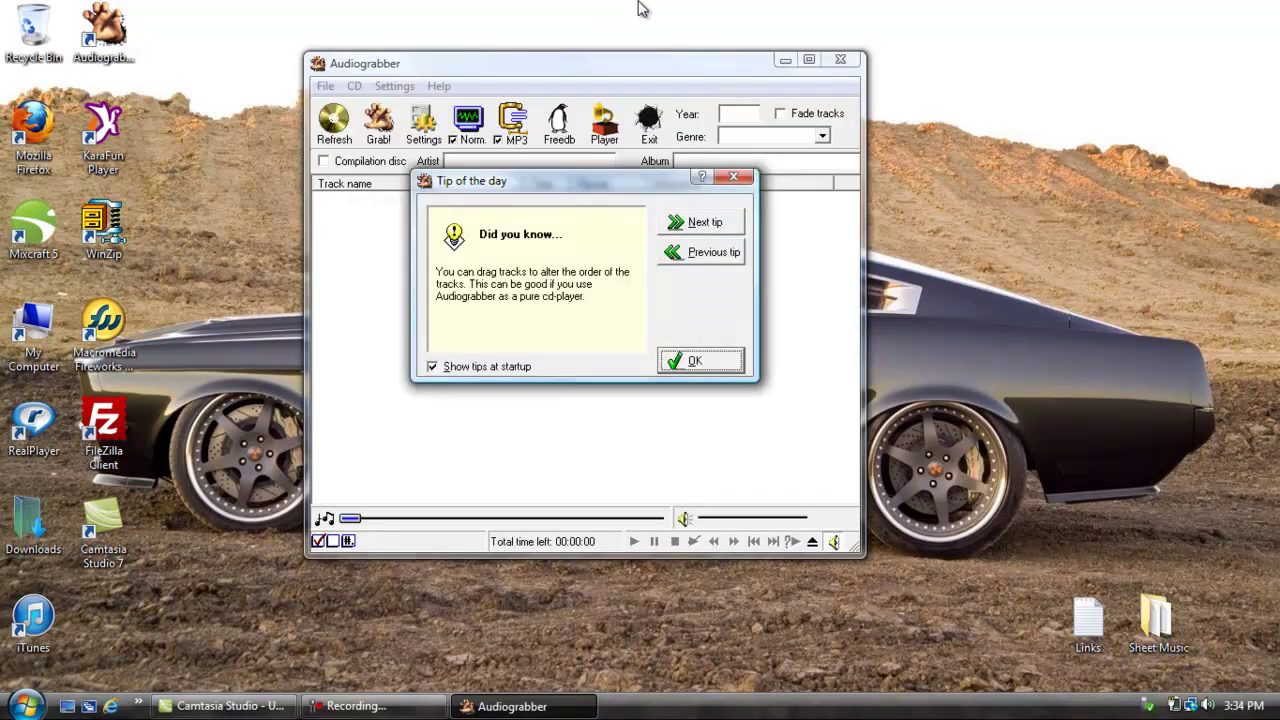
{"action": "left_click", "coordinate": [690, 362]}
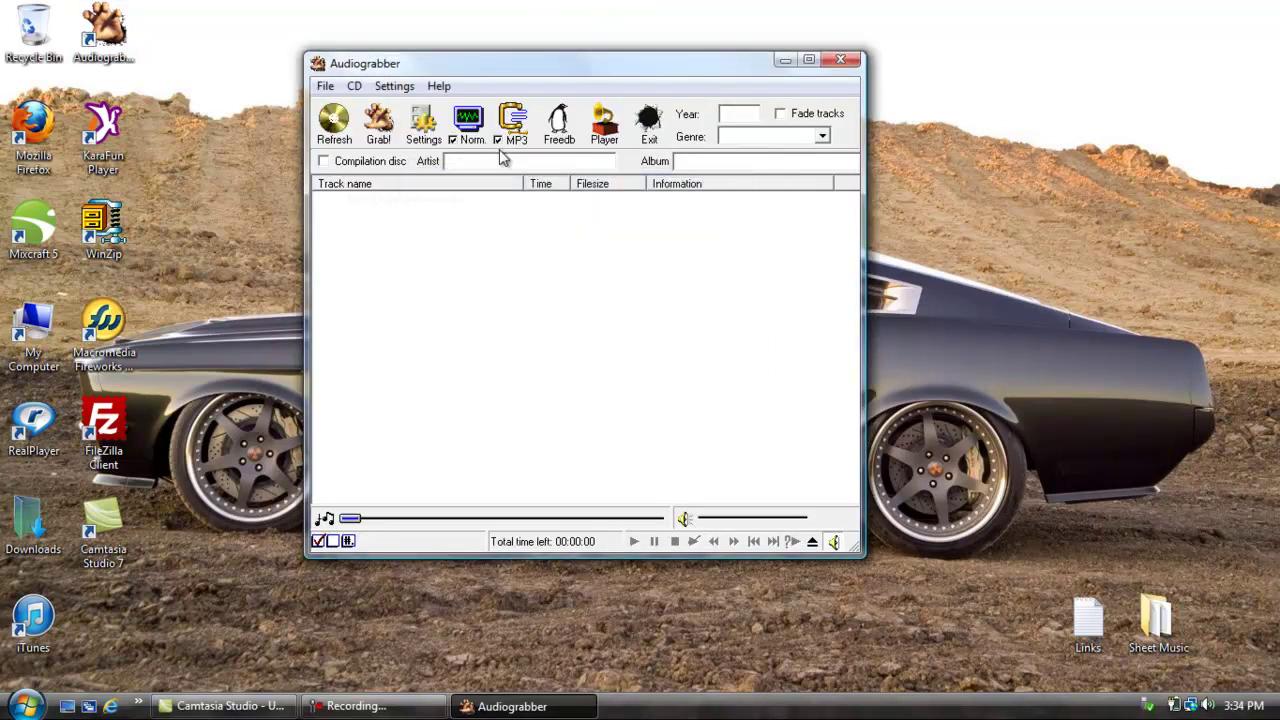
{"action": "left_click", "coordinate": [498, 141]}
{"action": "left_click", "coordinate": [356, 88]}
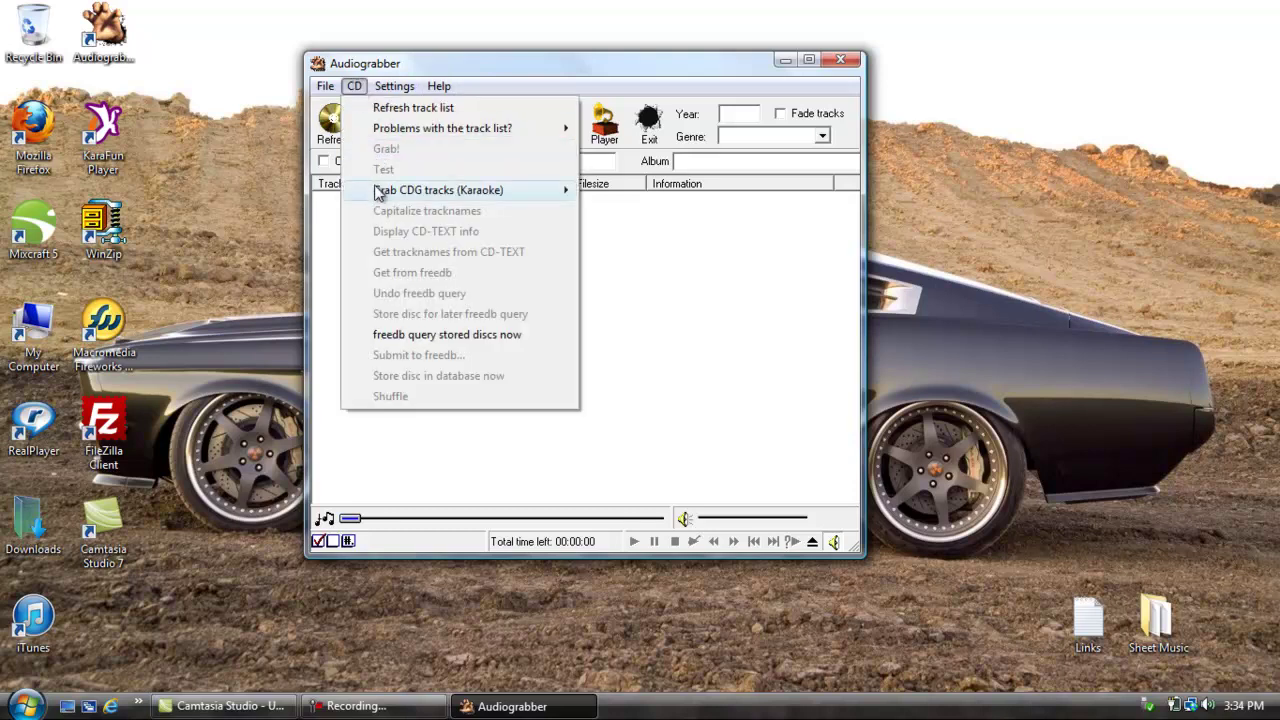
{"action": "mouse_move", "coordinate": [376, 190]}
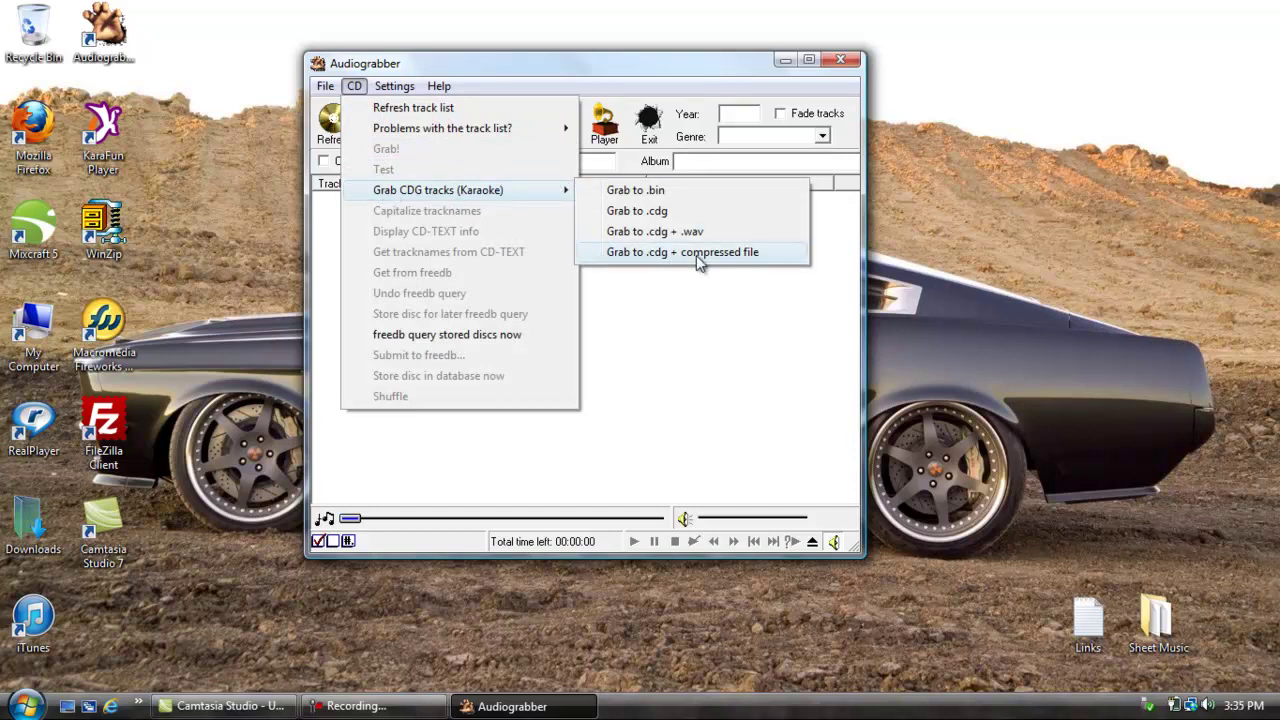
{"action": "left_click", "coordinate": [558, 64]}
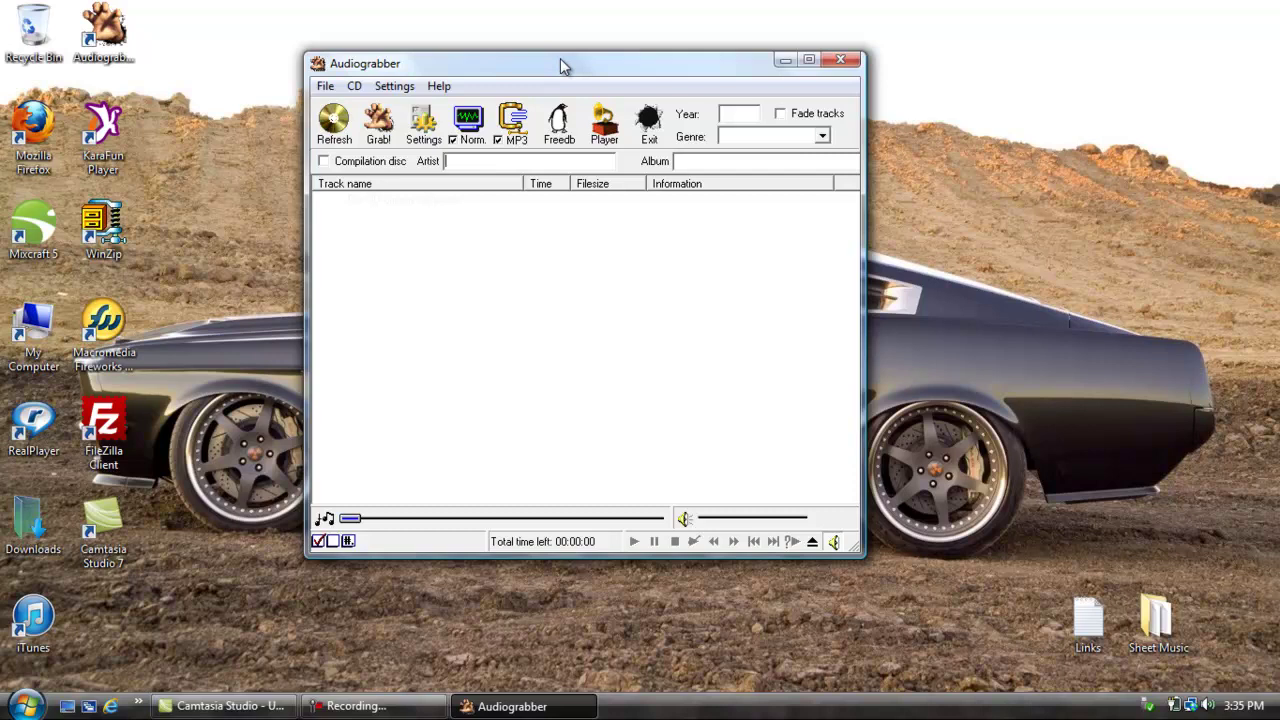
{"action": "left_click", "coordinate": [841, 62]}
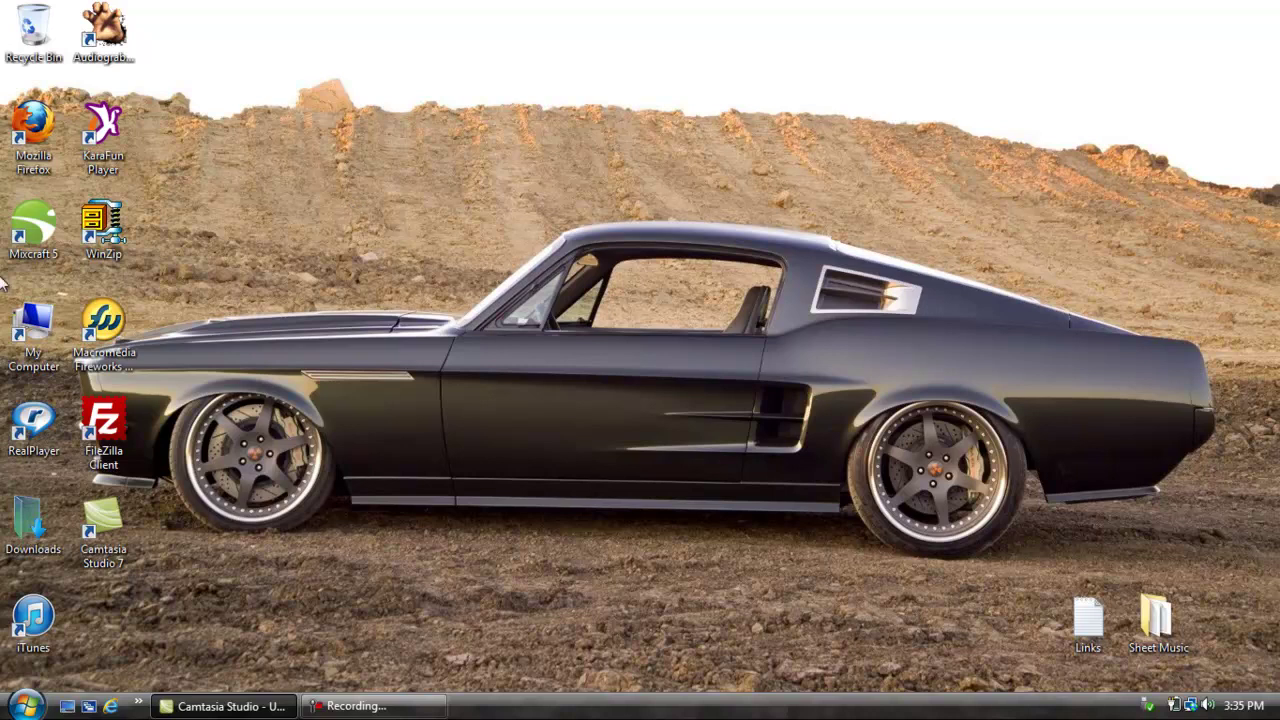
Open the SYB-1107 folder under My Passport (F:) > 02 - Karaoke > Party Time and mute the speakers
{"action": "double_click", "coordinate": [33, 325]}
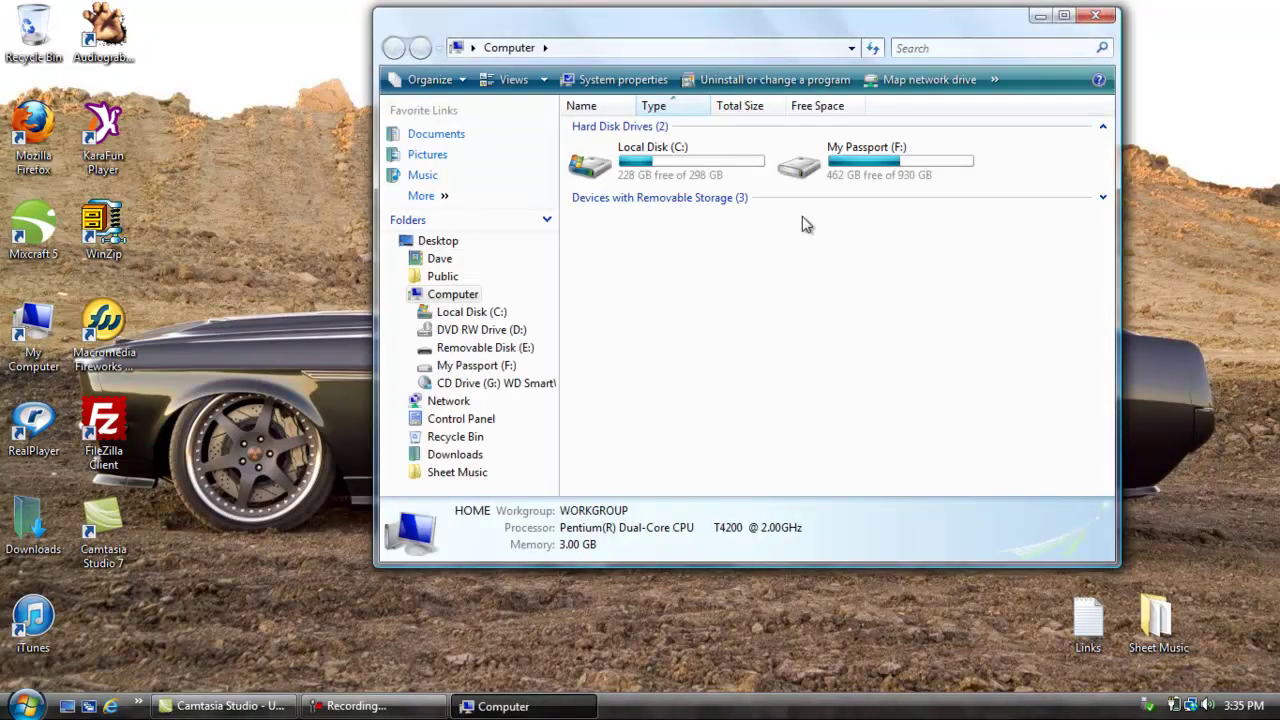
{"action": "double_click", "coordinate": [832, 166]}
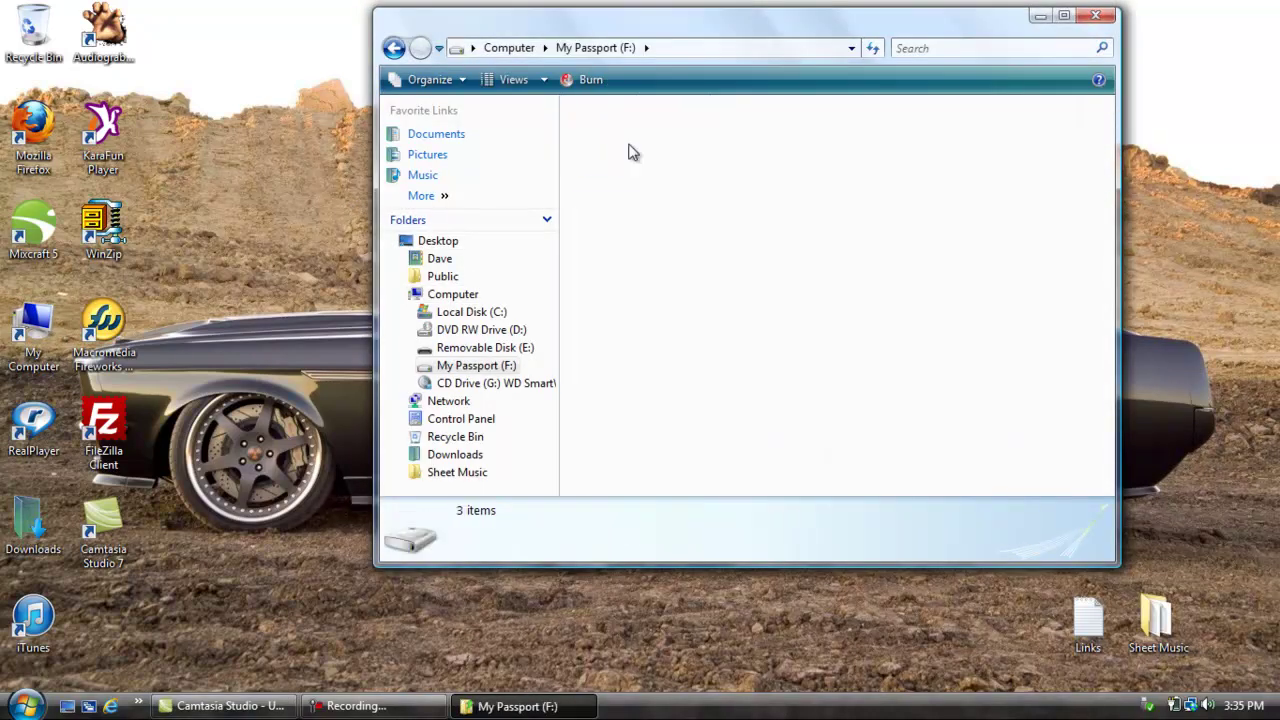
{"action": "left_click_drag", "start_coordinate": [713, 22], "coordinate": [874, 6]}
{"action": "double_click", "coordinate": [772, 306]}
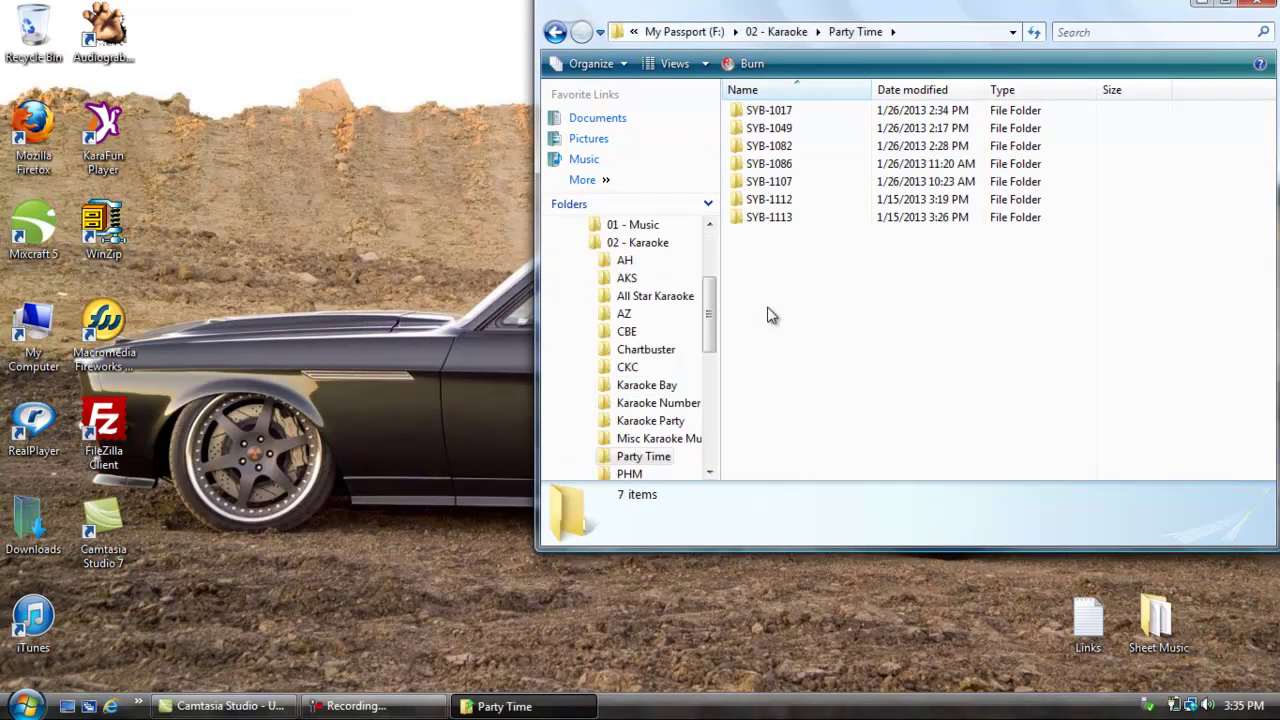
{"action": "double_click", "coordinate": [775, 182]}
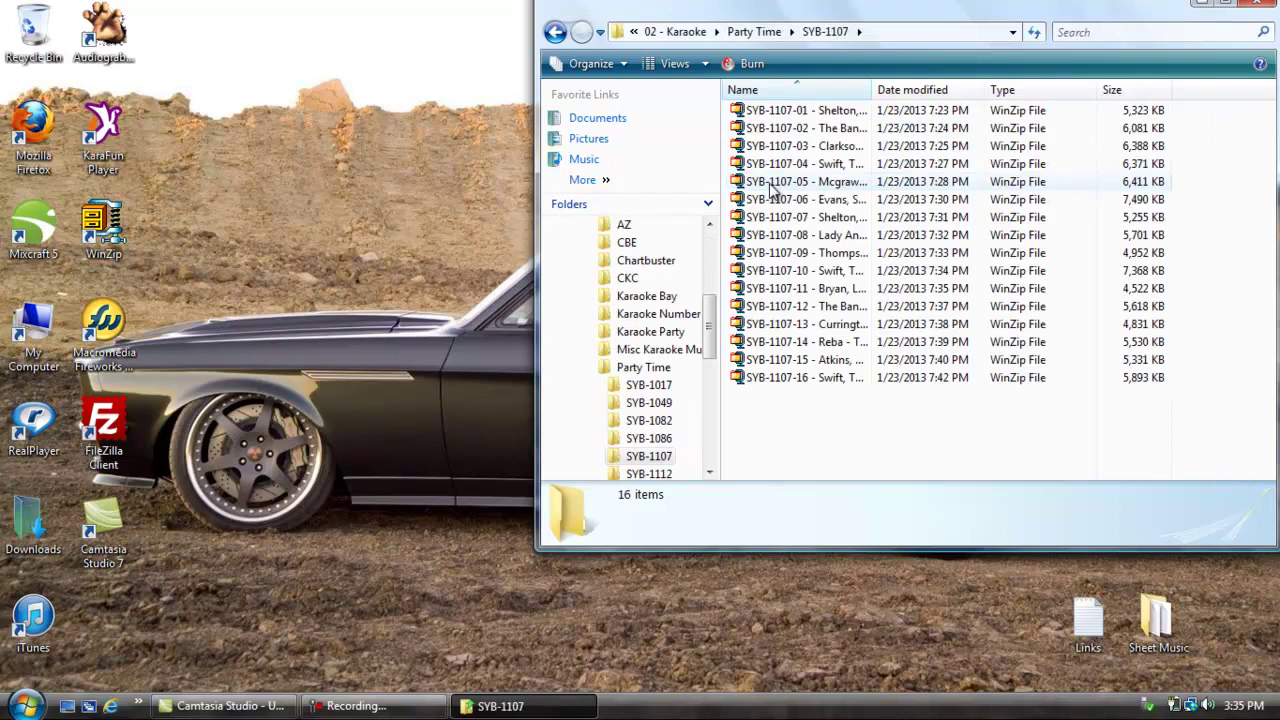
{"action": "left_click", "coordinate": [1208, 706]}
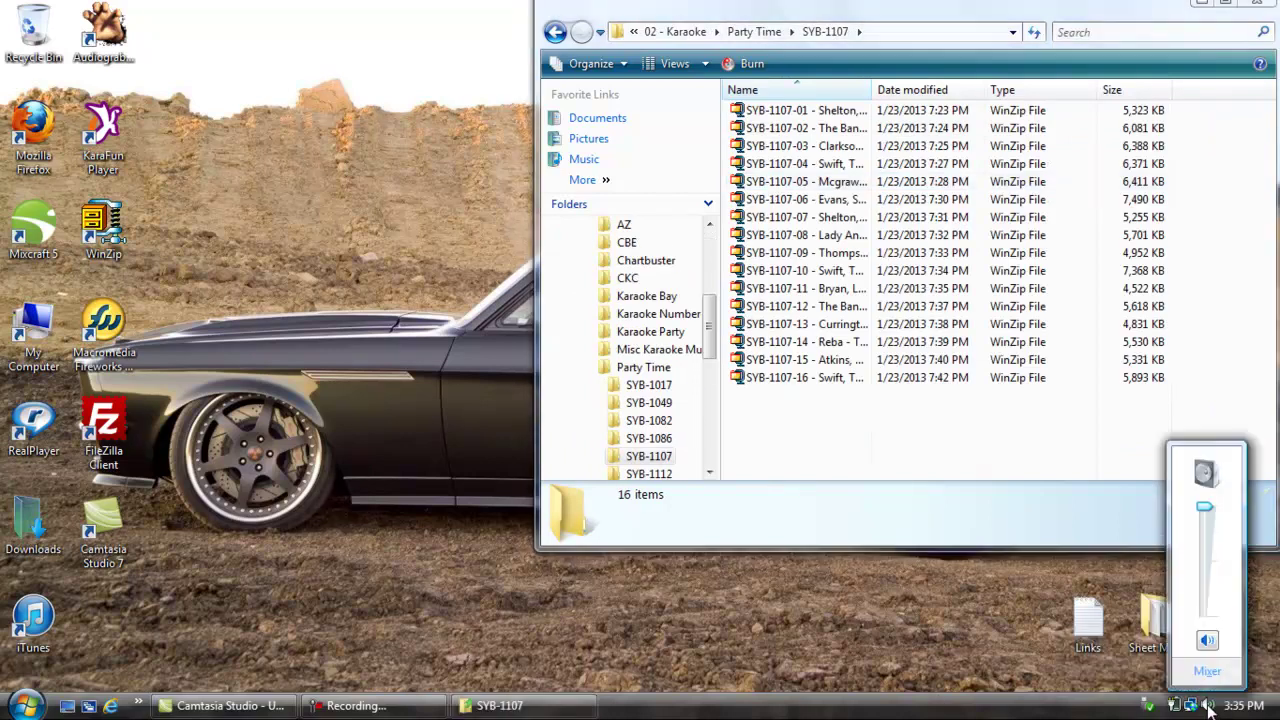
{"action": "left_click", "coordinate": [1208, 642]}
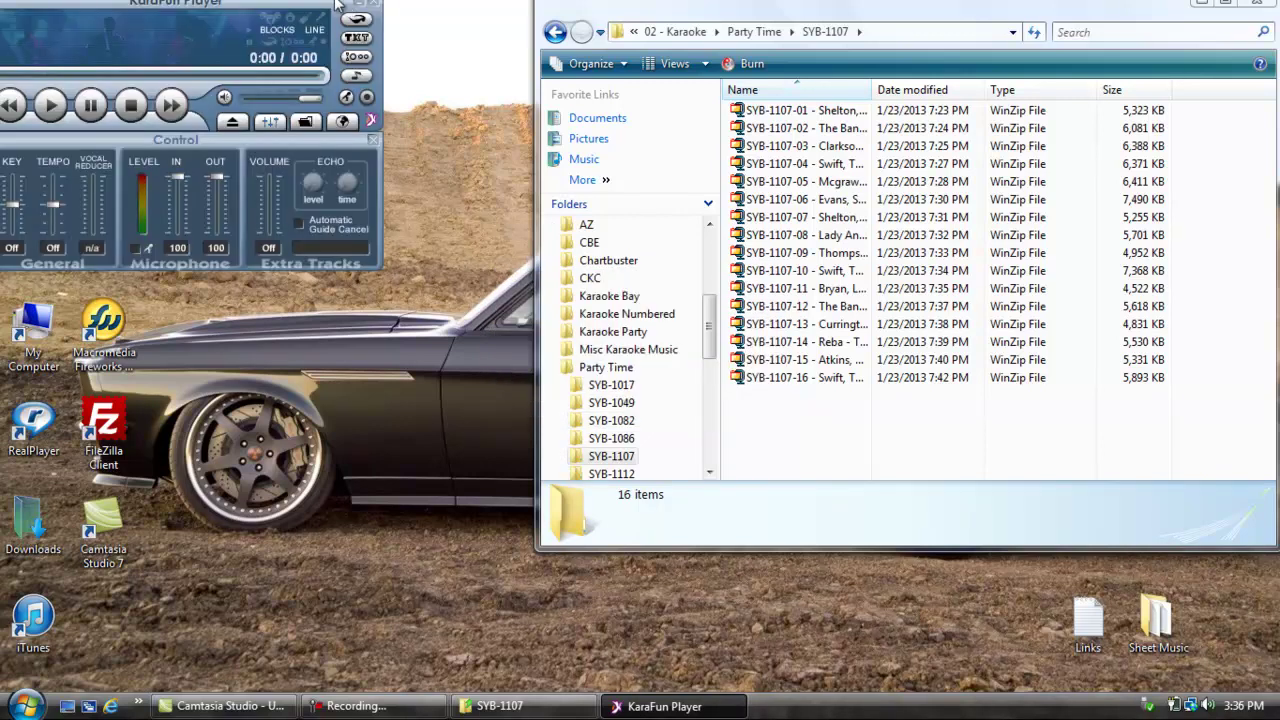
Move KaraFun onscreen and select the SYB-1082-01 CDG and audio files, then cancel the dialog
{"action": "left_click_drag", "start_coordinate": [307, 8], "coordinate": [407, 31]}
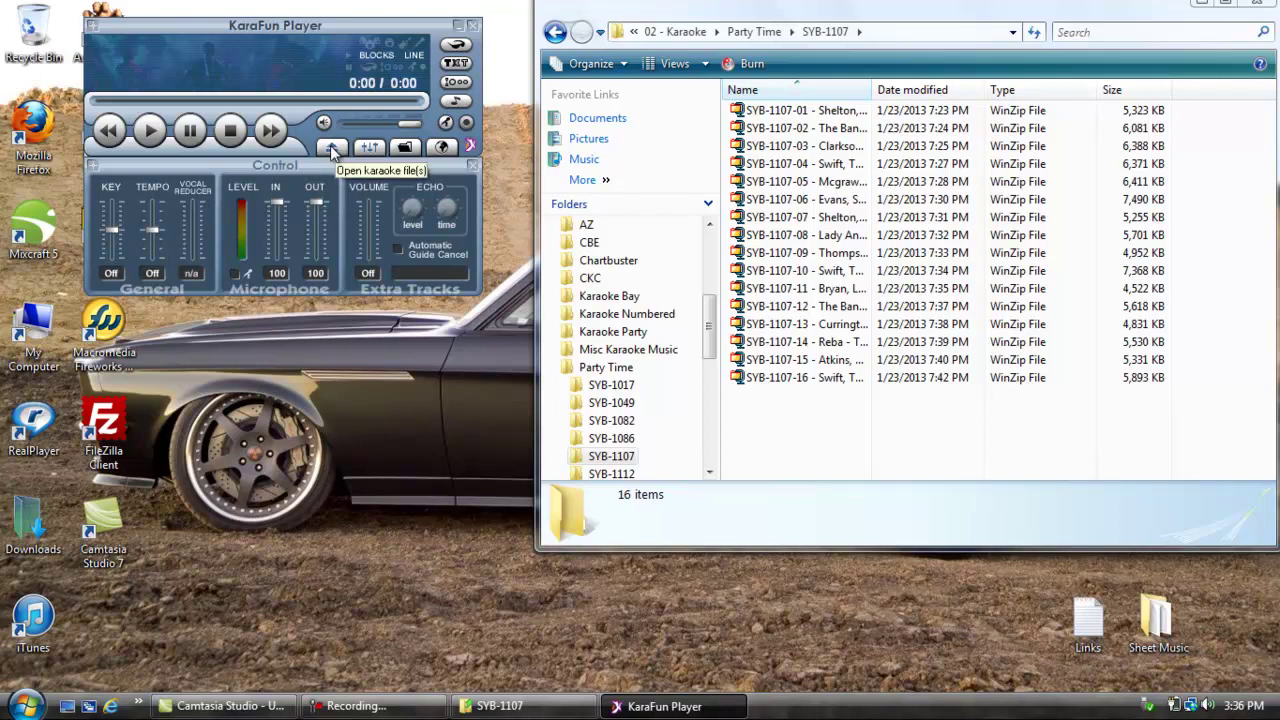
{"action": "left_click", "coordinate": [332, 148]}
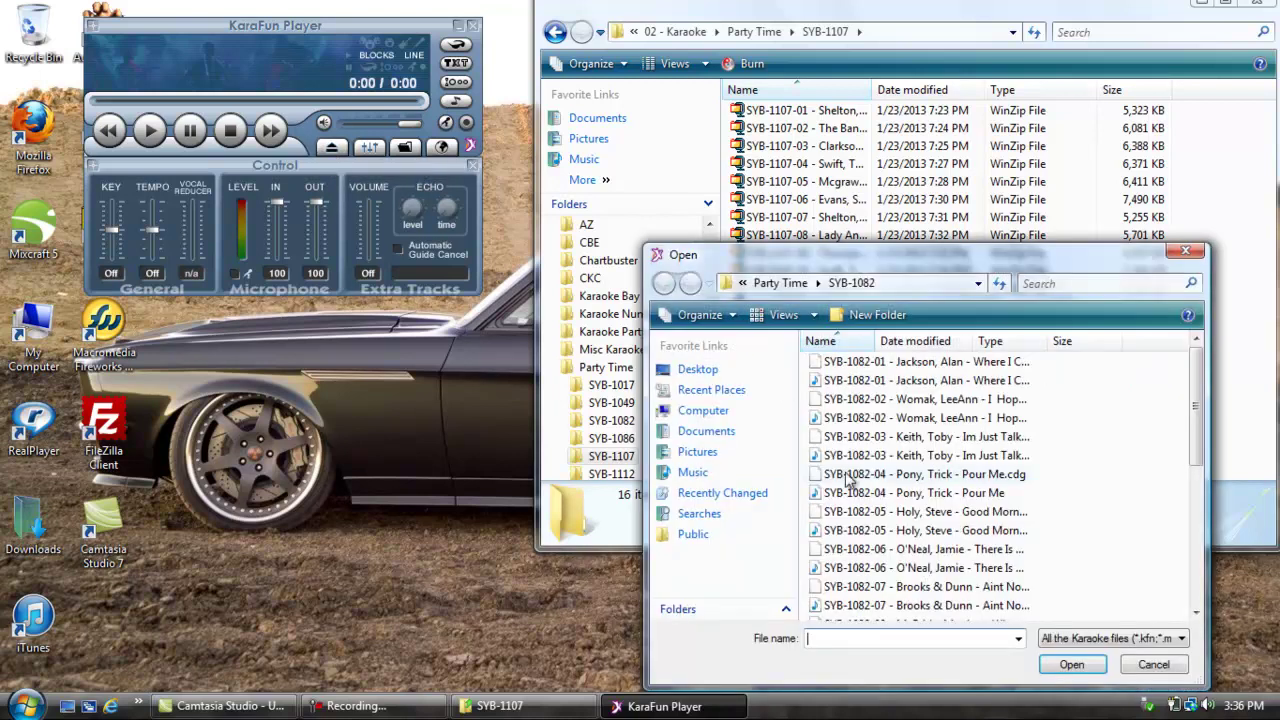
{"action": "left_click", "coordinate": [940, 363]}
{"action": "left_click", "coordinate": [903, 388], "text": "shift"}
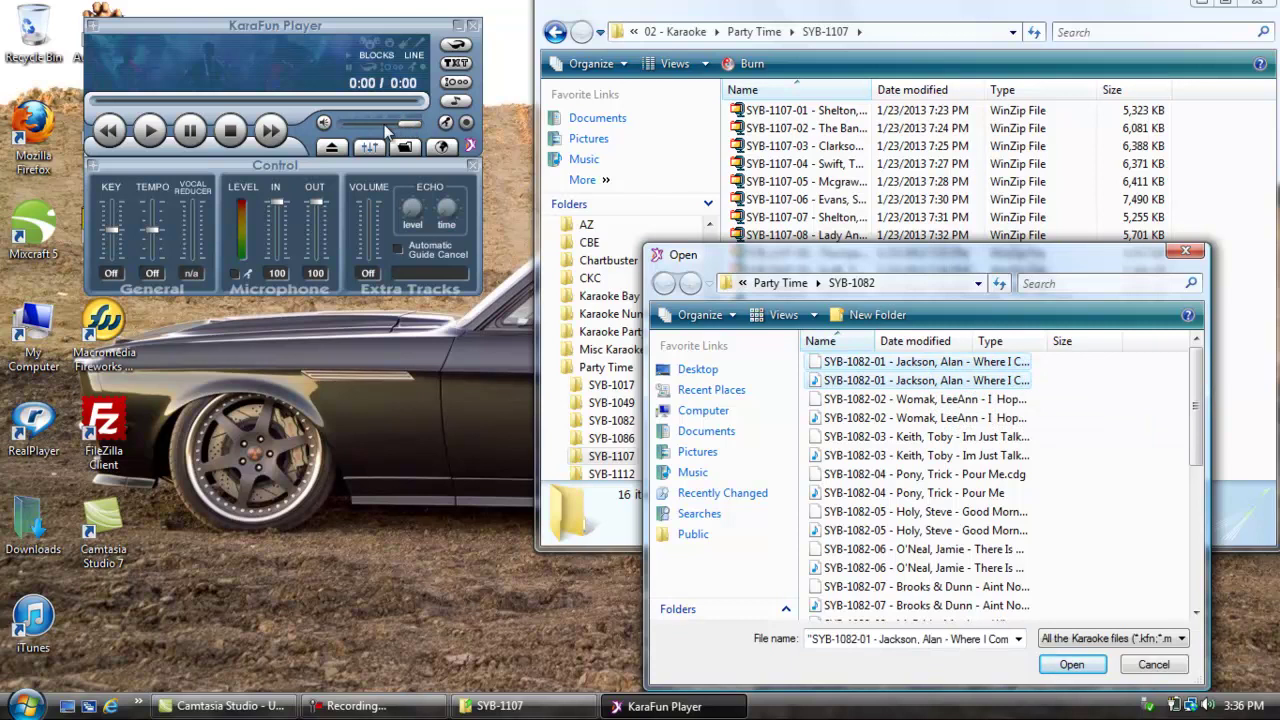
{"action": "left_click", "coordinate": [1185, 251]}
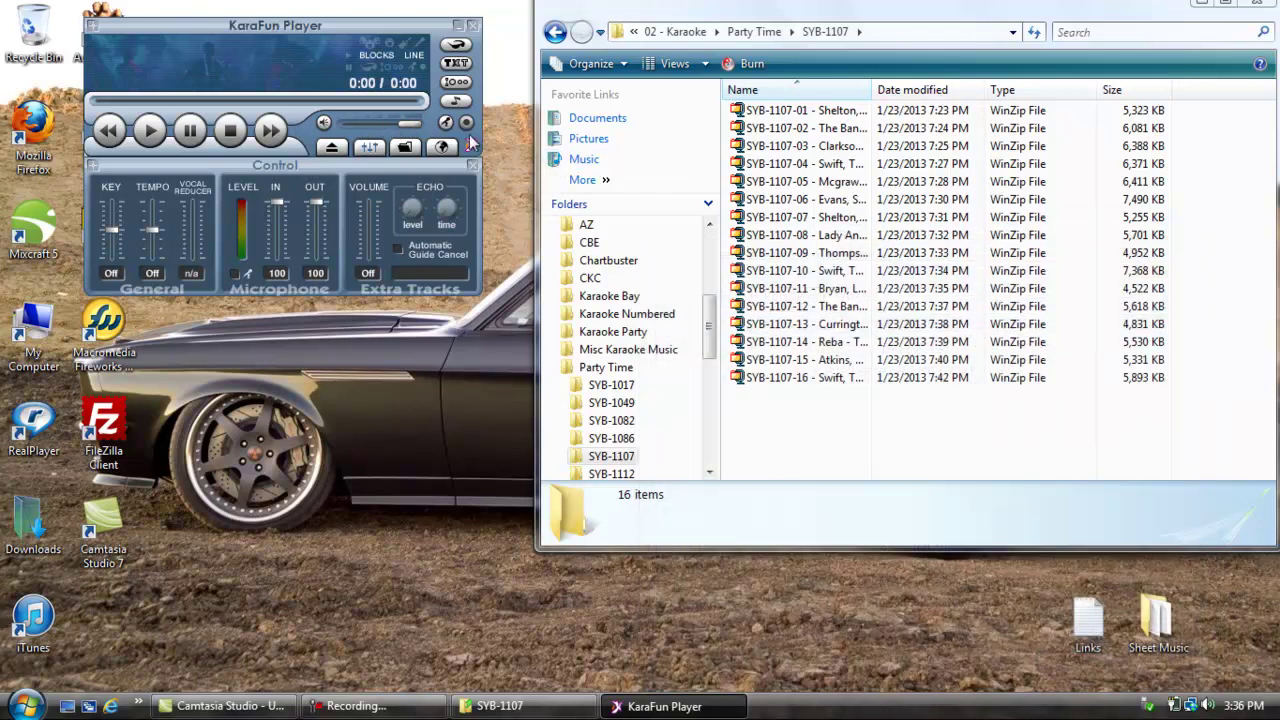
Reselect the SYB-1082-01 .cdg and .mp3 files and load them for playback
{"action": "left_click", "coordinate": [333, 147]}
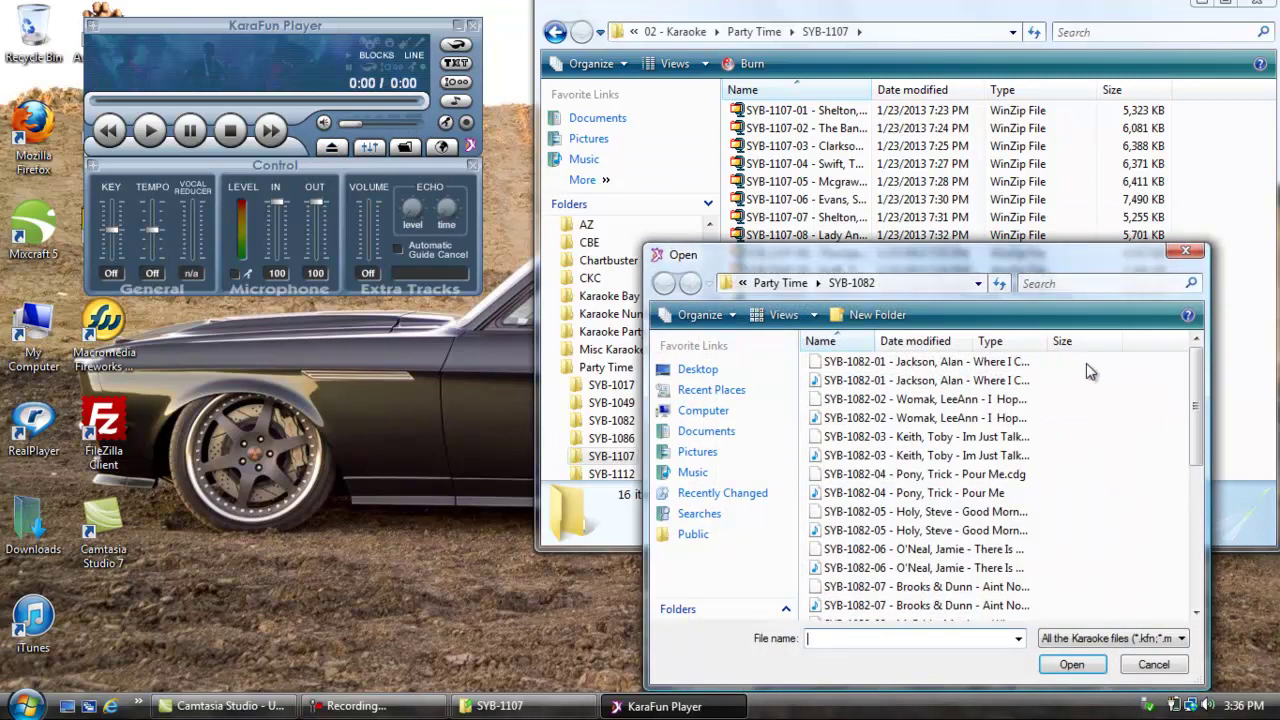
{"action": "left_click", "coordinate": [1008, 365]}
{"action": "left_click", "coordinate": [870, 385], "text": "shift"}
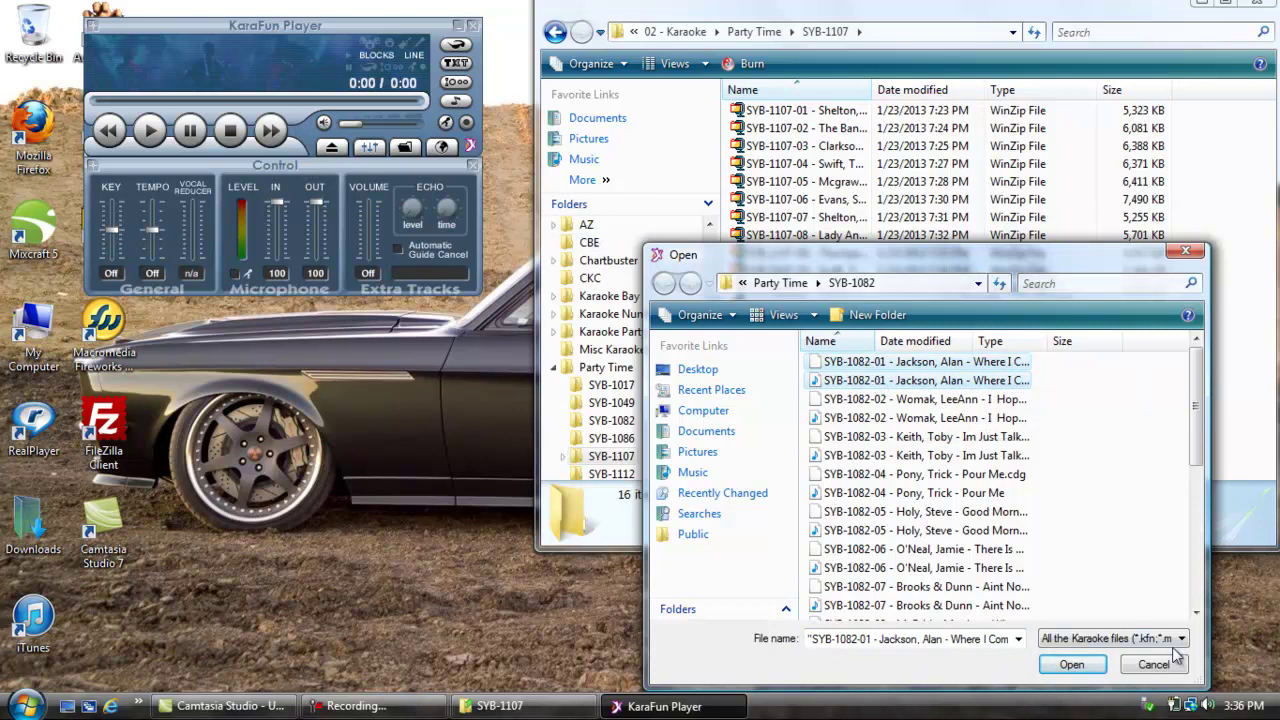
{"action": "left_click", "coordinate": [1099, 669]}
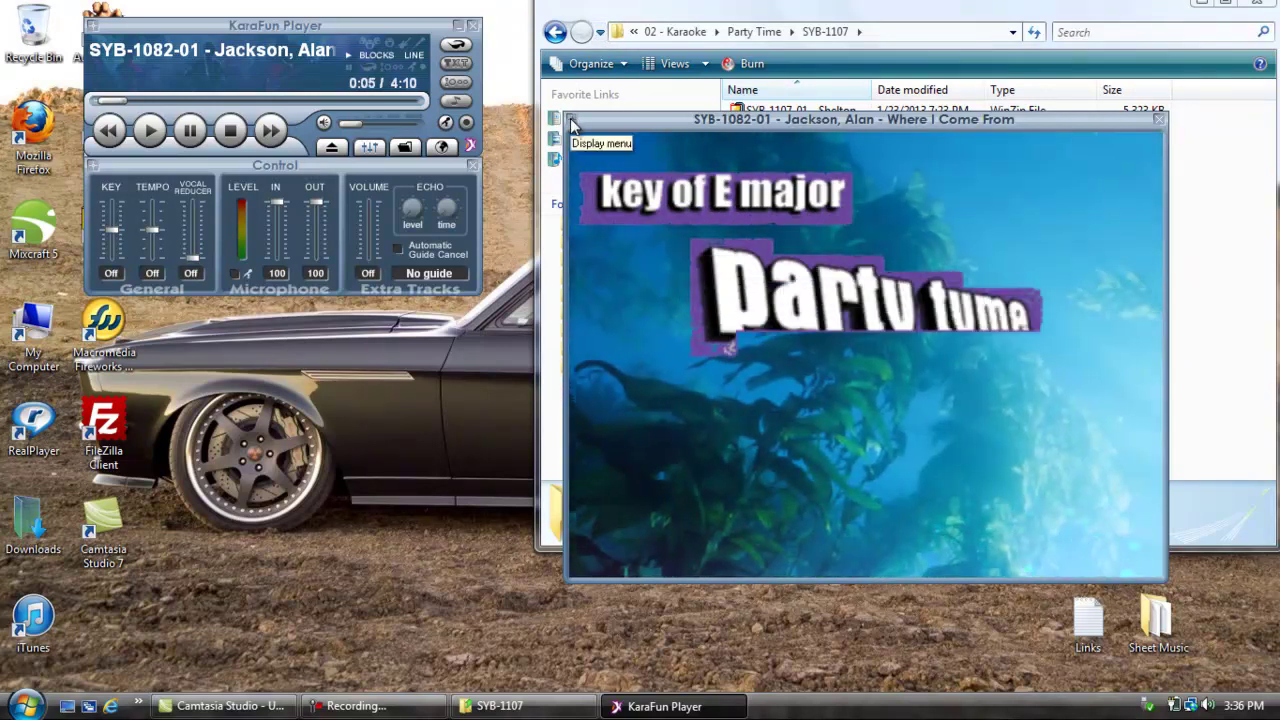
Enlarge the Where I Come From lyrics window across the screen, then close it
{"action": "left_click_drag", "start_coordinate": [570, 117], "coordinate": [96, 1]}
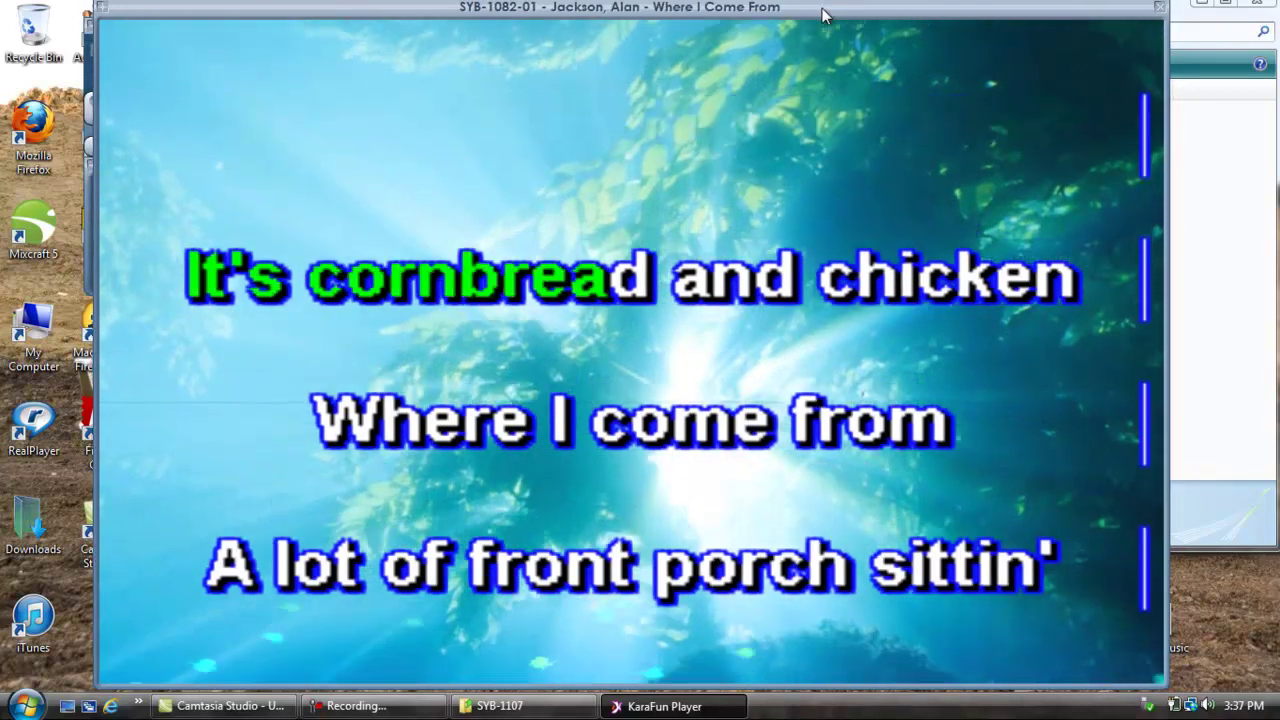
{"action": "left_click_drag", "start_coordinate": [285, 14], "coordinate": [1262, 10]}
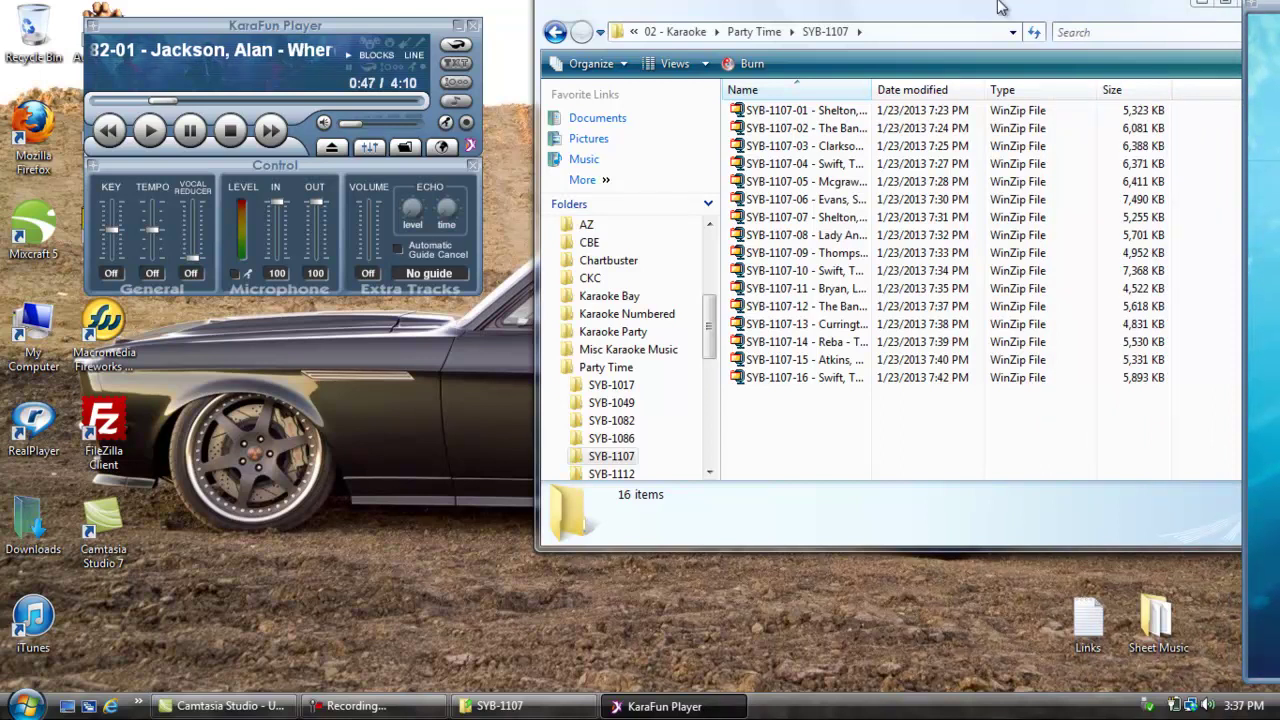
{"action": "left_click_drag", "start_coordinate": [1270, 10], "coordinate": [129, 166]}
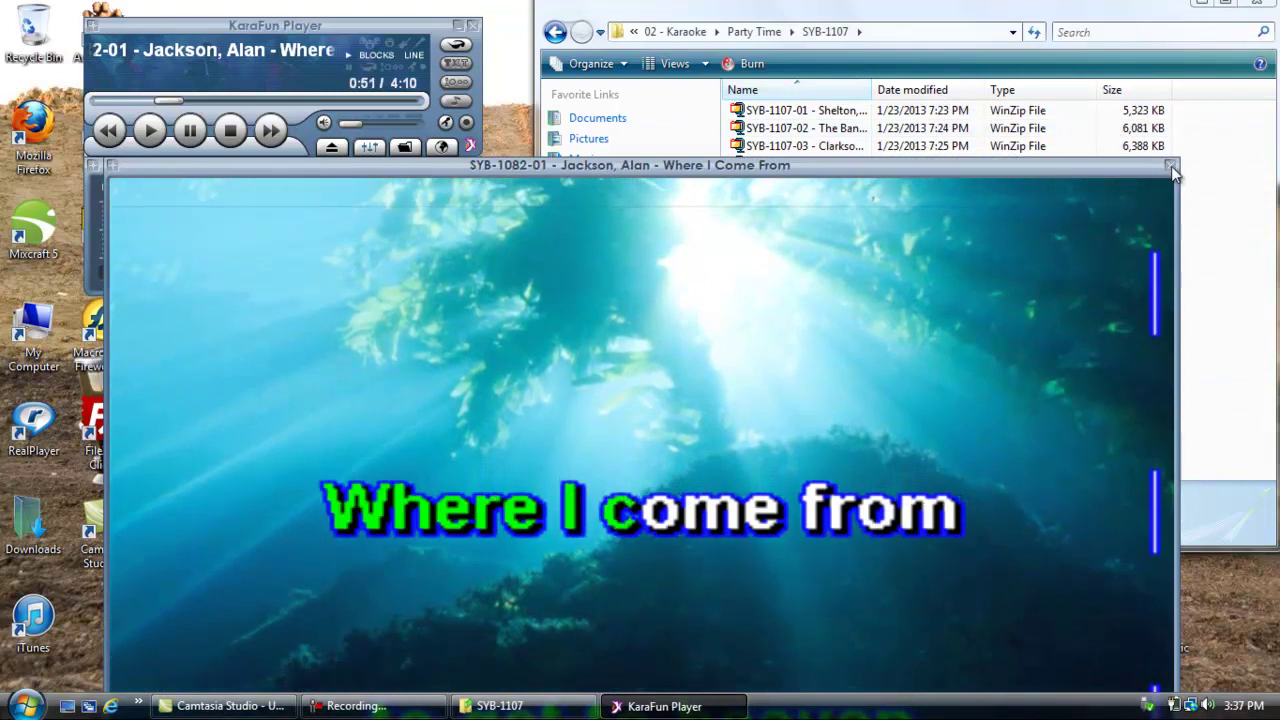
{"action": "left_click", "coordinate": [1171, 165]}
Close the SYB-1107 Explorer window
{"action": "left_click", "coordinate": [966, 429]}
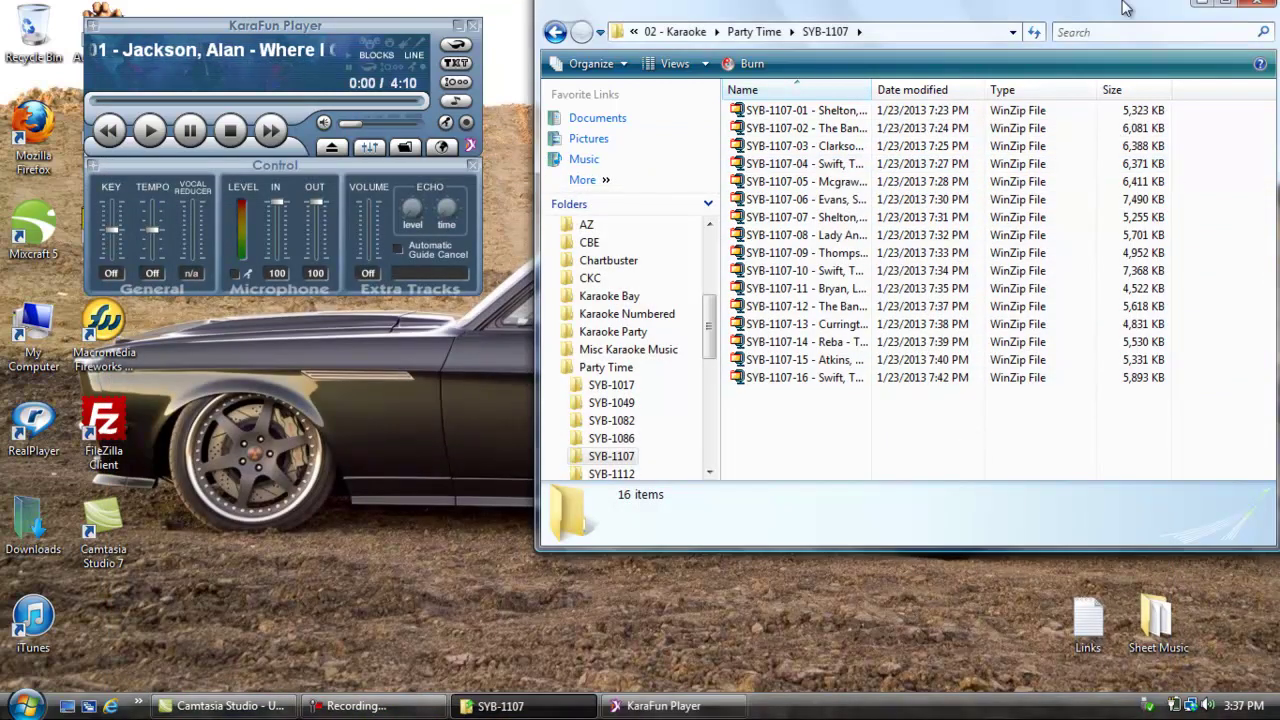
{"action": "left_click_drag", "start_coordinate": [1129, 14], "coordinate": [945, 6]}
{"action": "left_click_drag", "start_coordinate": [1086, 17], "coordinate": [1092, 49]}
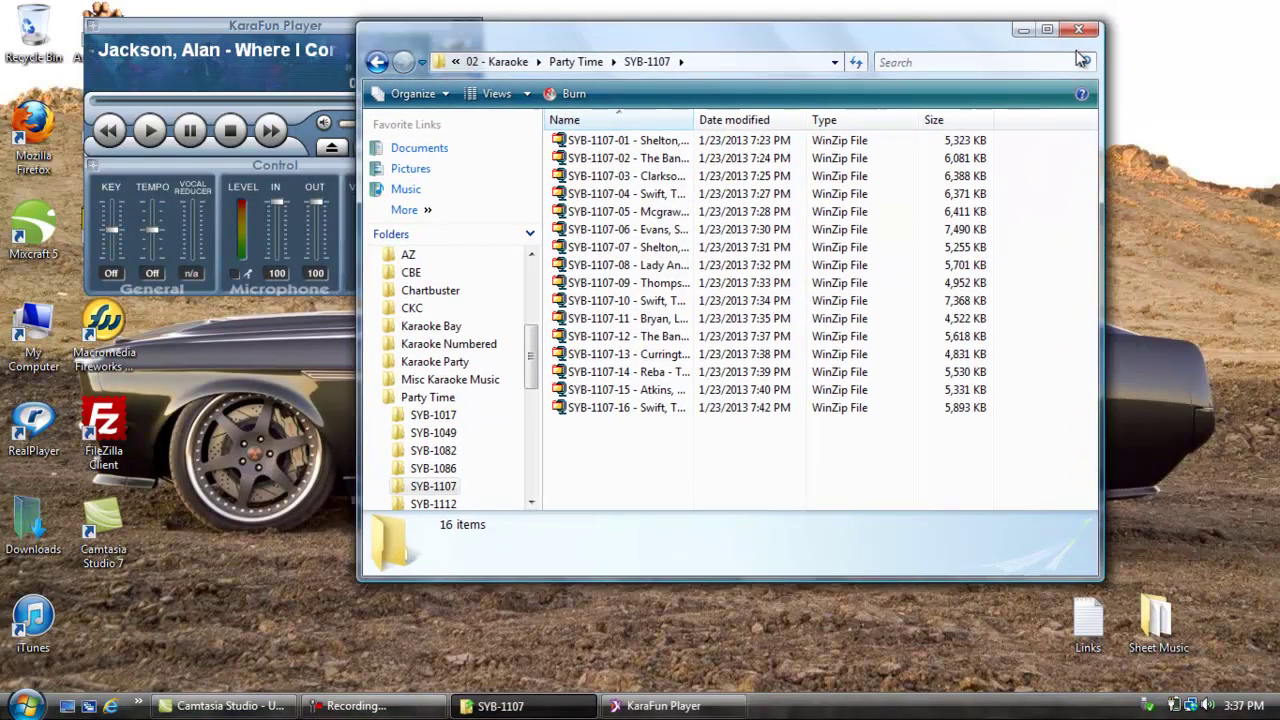
{"action": "left_click", "coordinate": [1090, 45]}
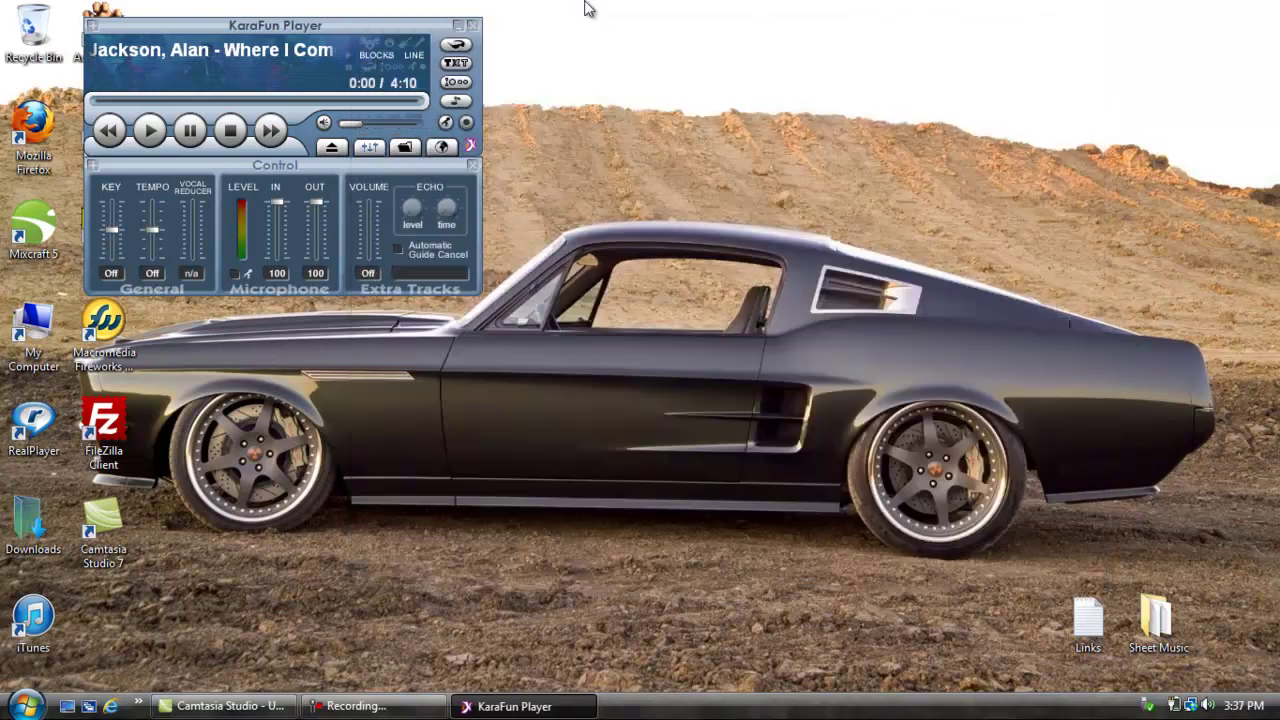
Close KaraFun Player and bring back the screen recorder window
{"action": "left_click", "coordinate": [471, 27]}
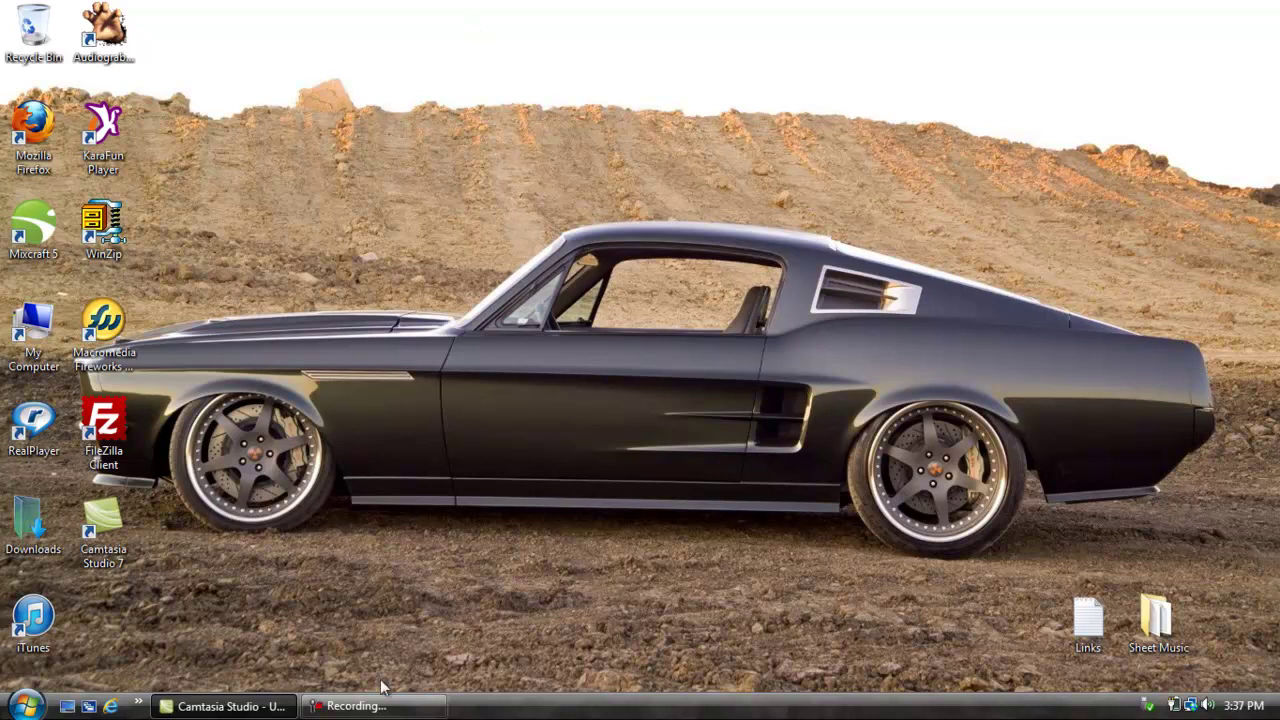
{"action": "mouse_move", "coordinate": [378, 708]}
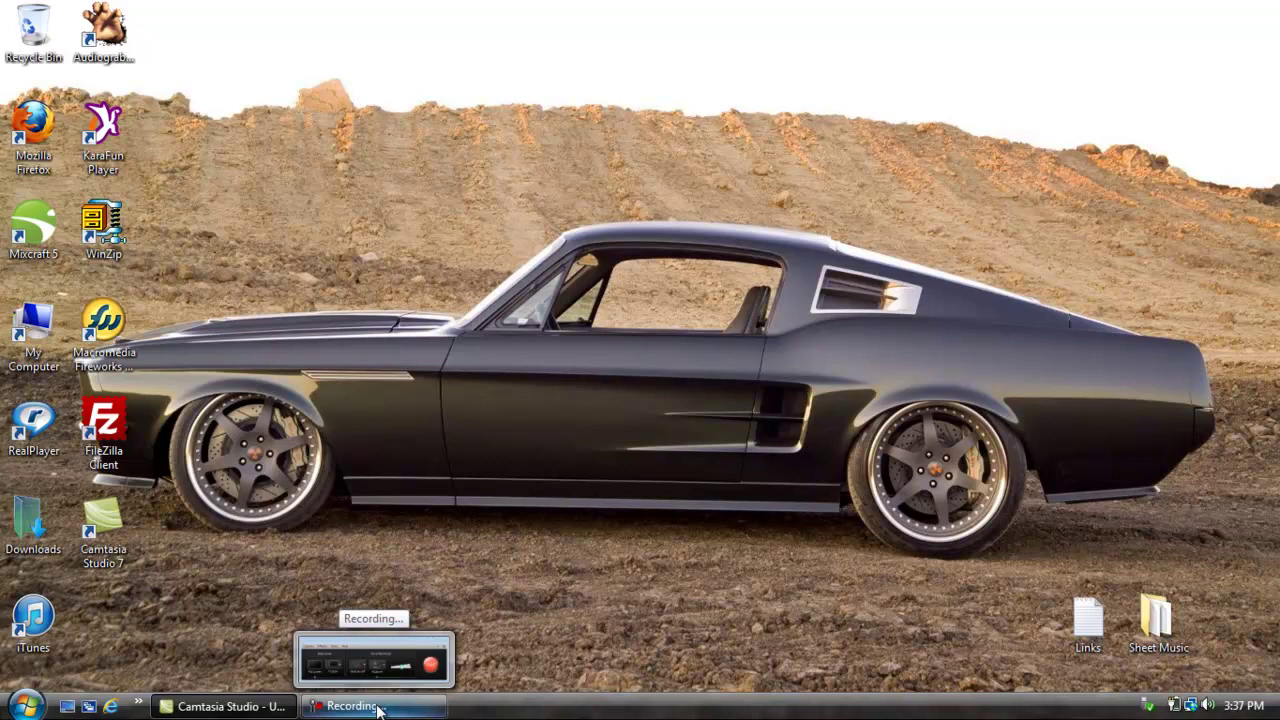
{"action": "left_click", "coordinate": [378, 708]}
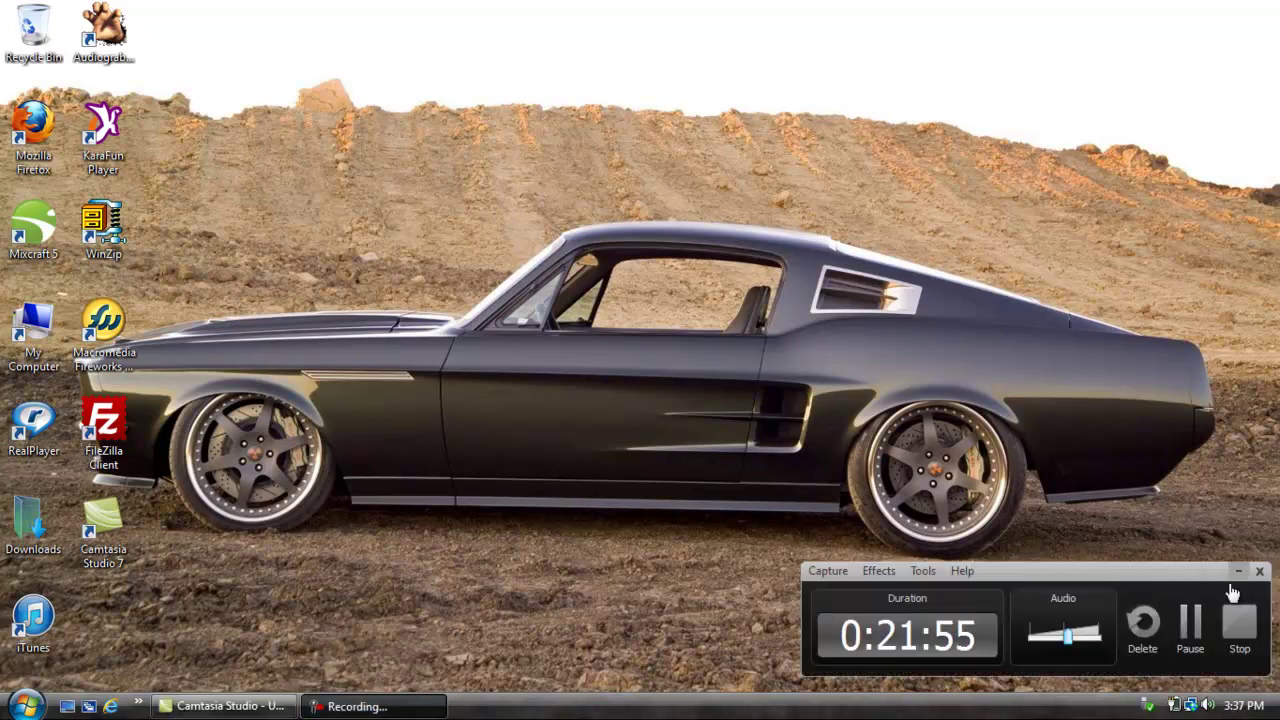